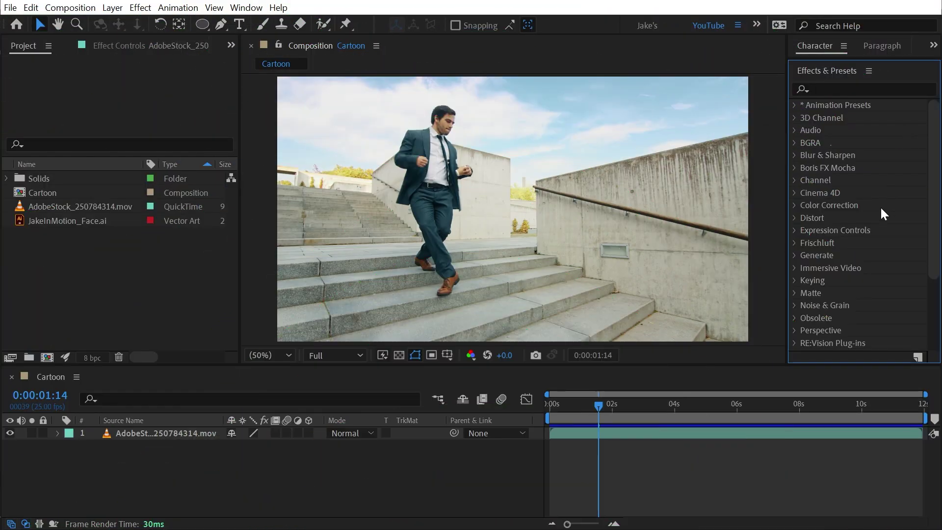
Expand the Stylize effects category and preview the stairs footage from the start.
scroll(880, 206, down, 4)
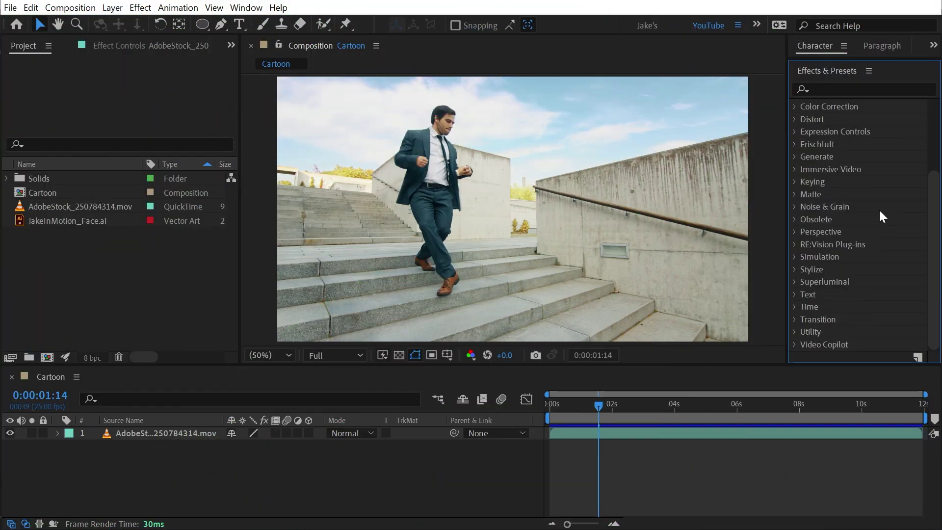
click(795, 269)
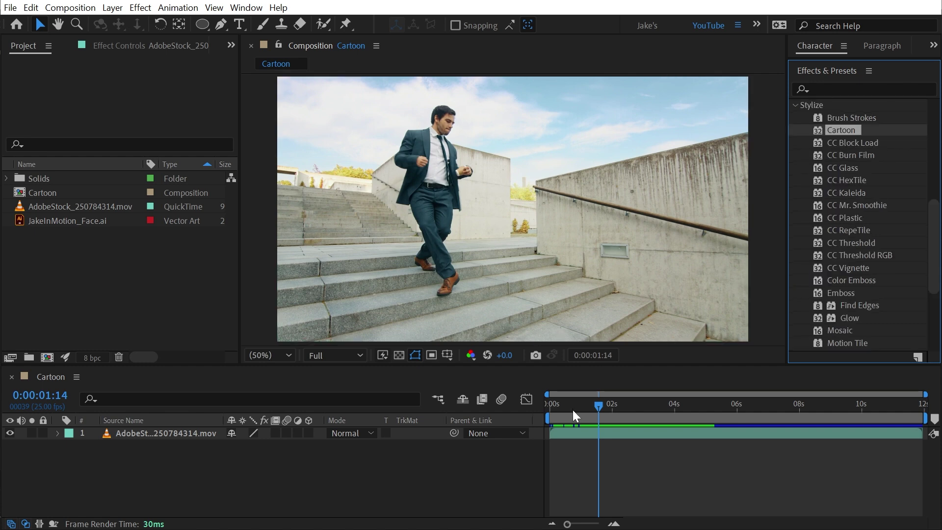
drag(595, 413, 523, 406)
key(space)
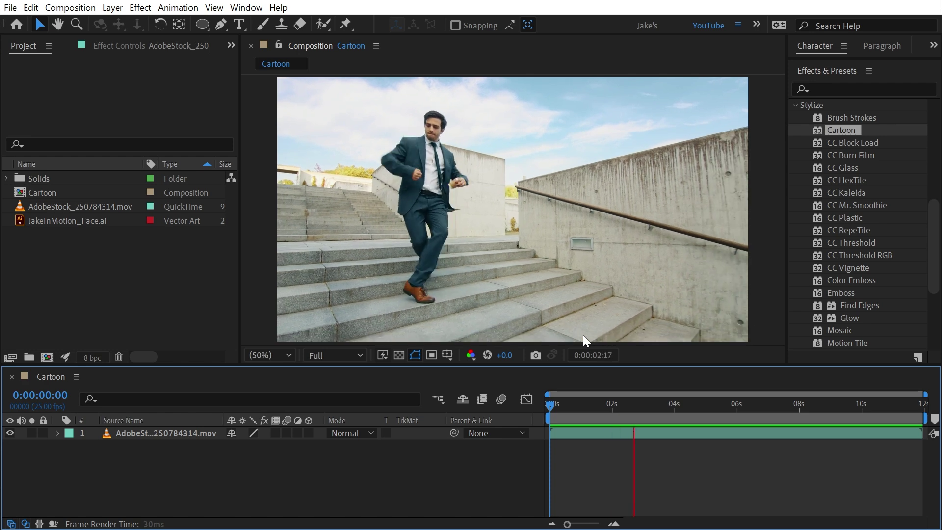
key(space)
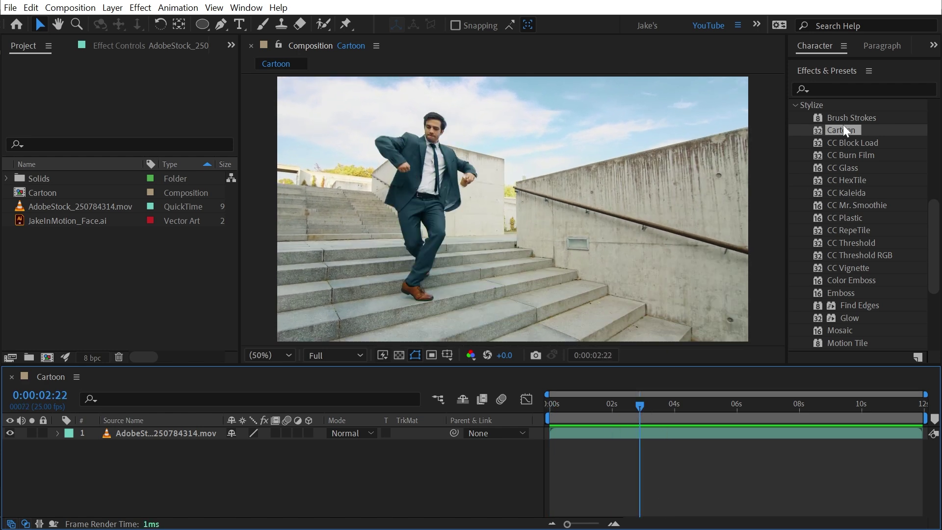
Zoom and pan the viewer onto the man, then drag Cartoon onto the footage.
scroll(484, 204, up, 2)
key(h)
drag(484, 204, 448, 212)
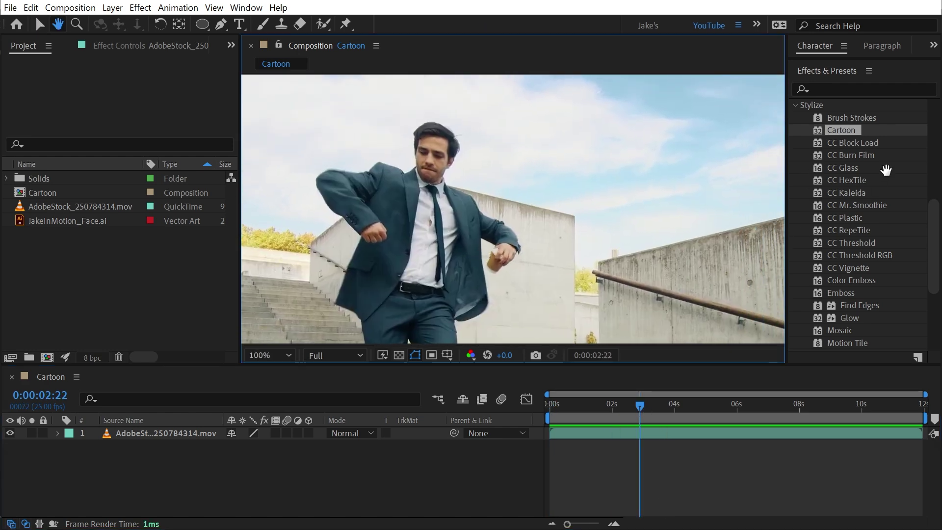
key(v)
drag(851, 131, 477, 252)
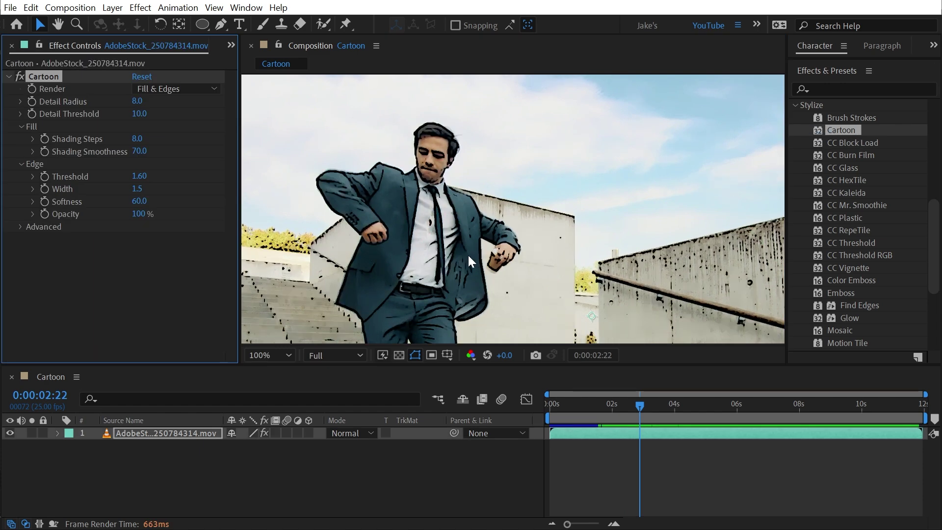
Pan the viewer across the cartoon-styled composition and return to the Selection tool.
drag(474, 283, 573, 276)
key(v)
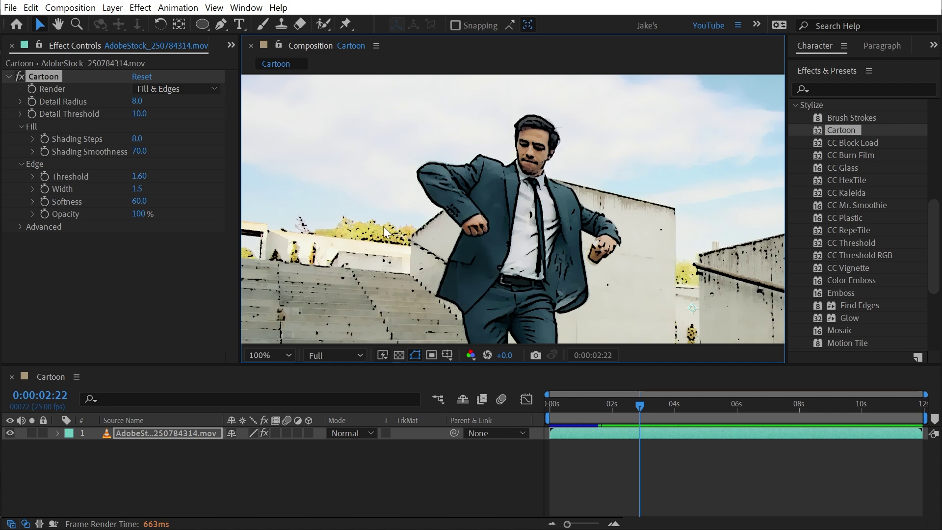
Open the Help menu, close it unused, and pan the view down to the man's legs.
click(277, 8)
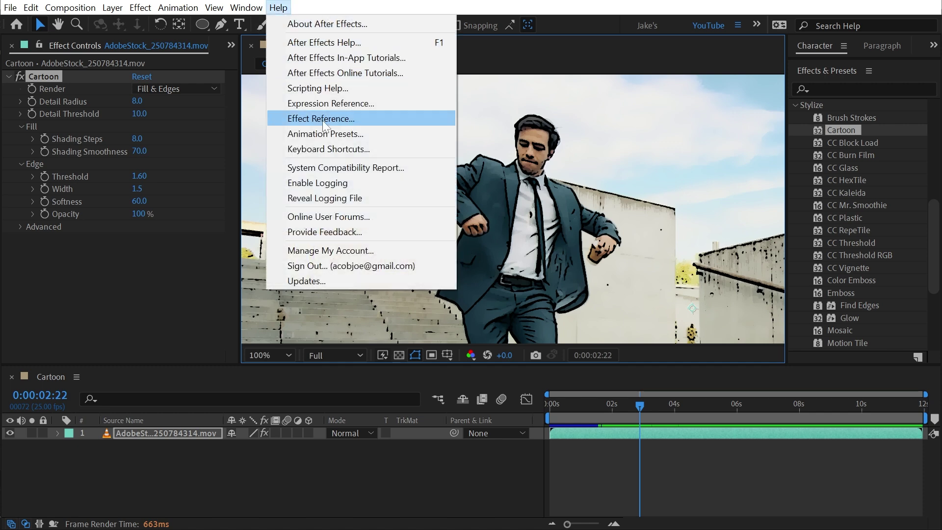
click(549, 139)
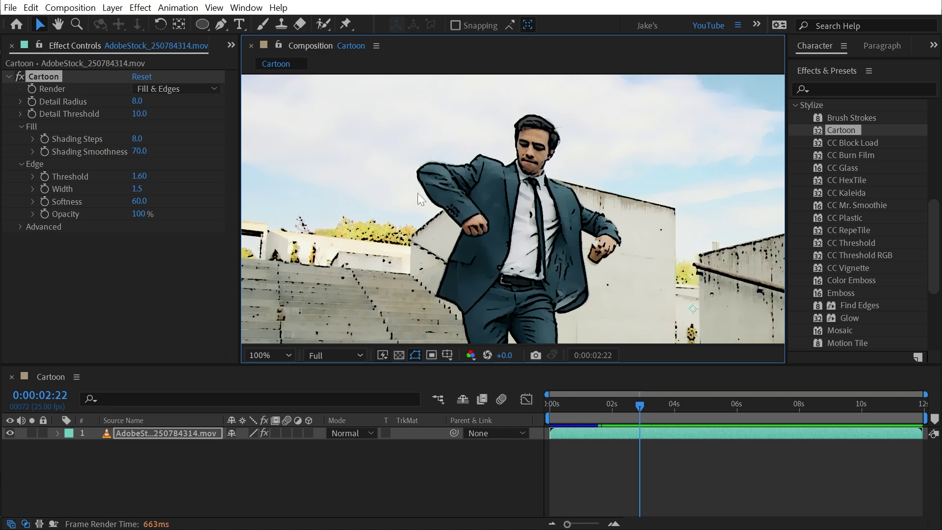
drag(601, 240, 557, 229)
key(v)
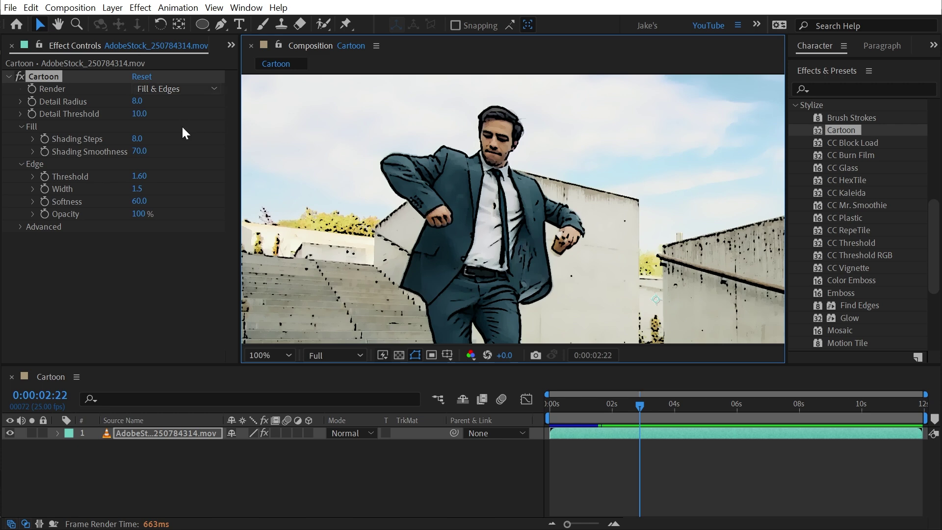
Stop playback at 0:00:10:08 and compare Cartoon's Fill and Edges render modes.
key(space)
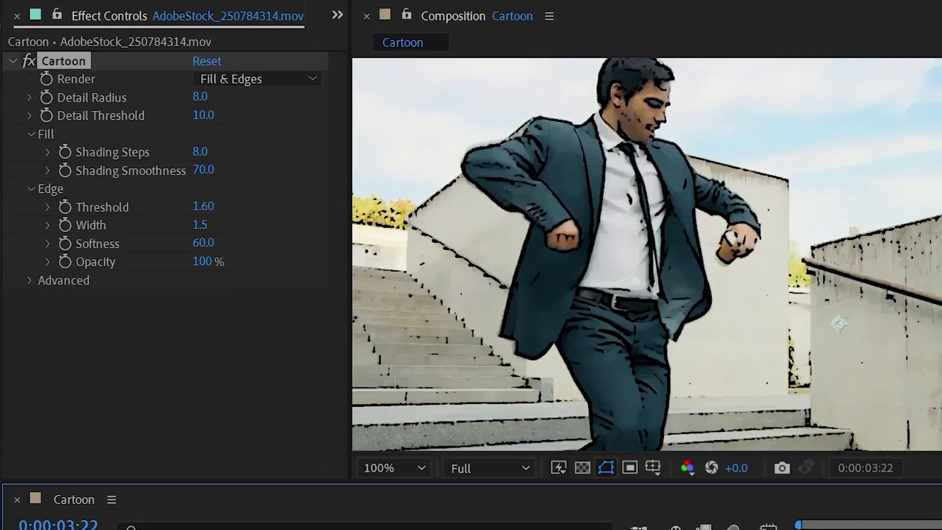
key(space)
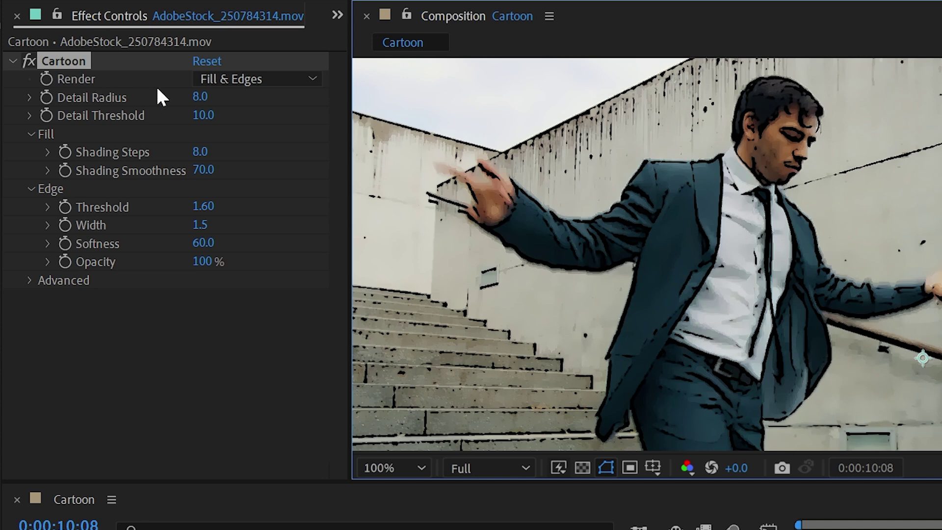
click(228, 79)
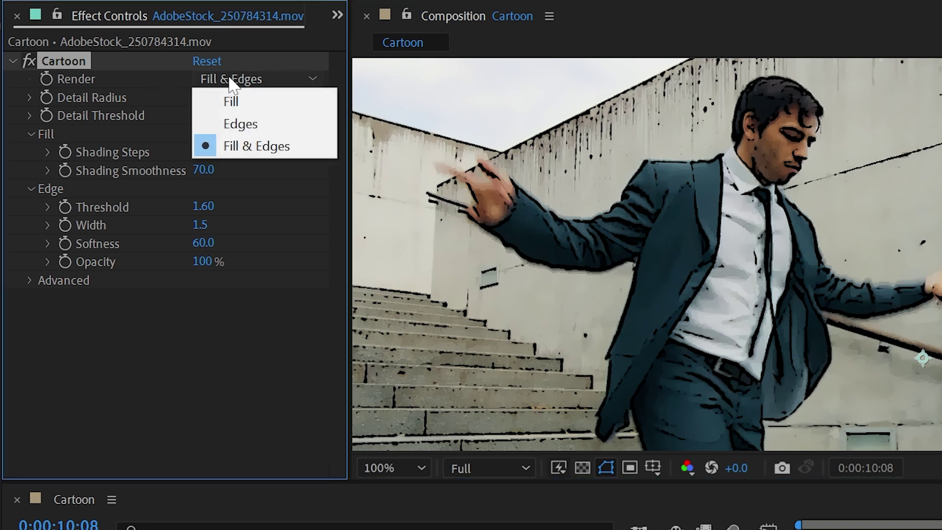
click(300, 104)
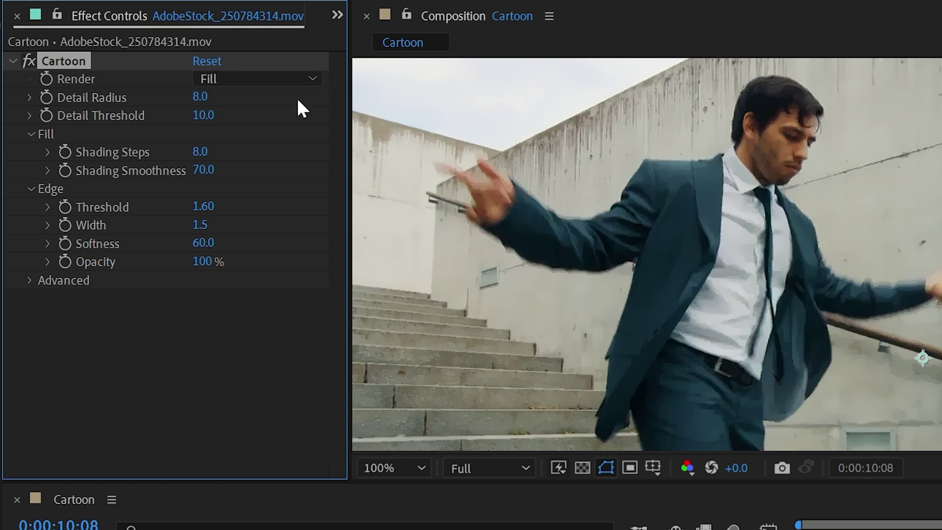
click(280, 80)
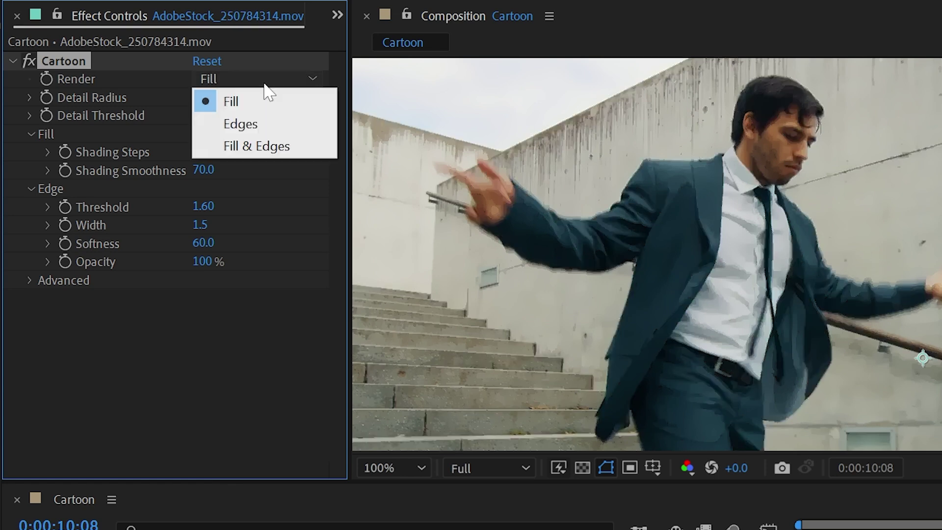
click(271, 129)
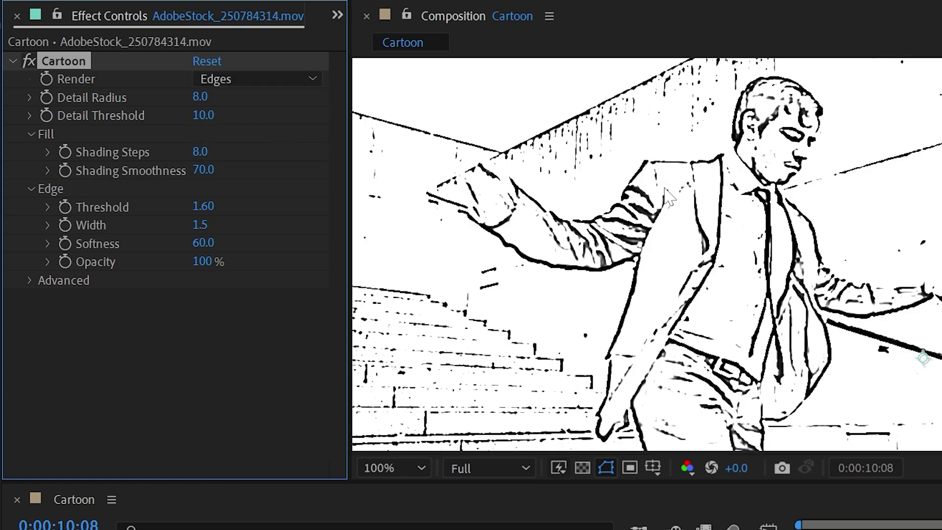
Toggle Cartoon's Render between Fill and Edges again, ending on Fill.
click(212, 81)
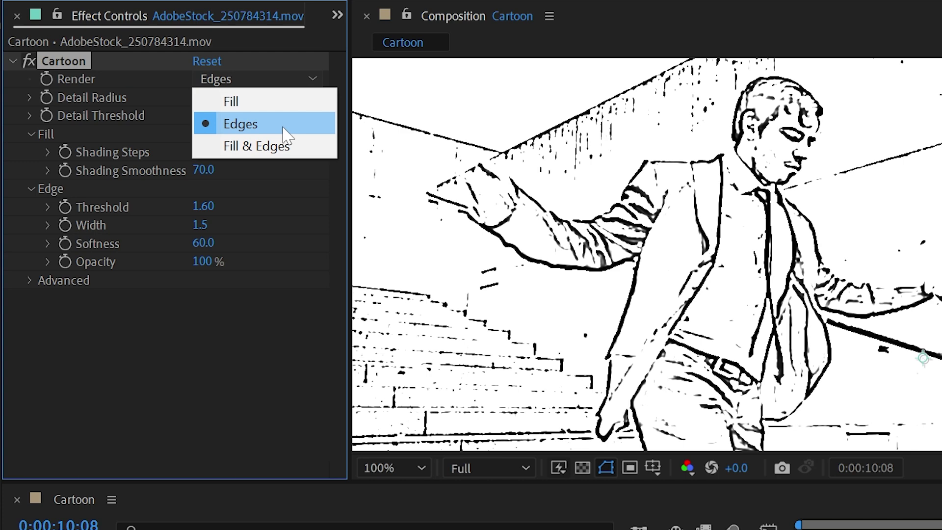
click(260, 107)
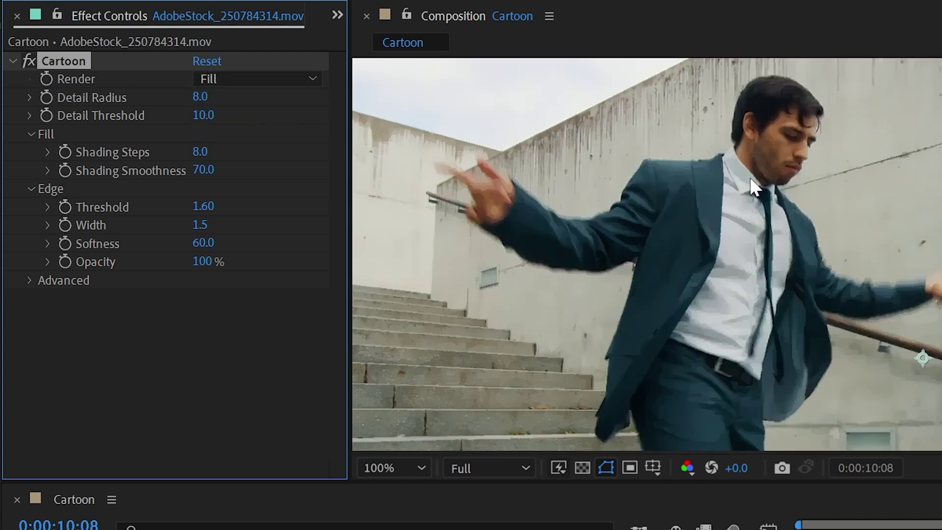
click(253, 82)
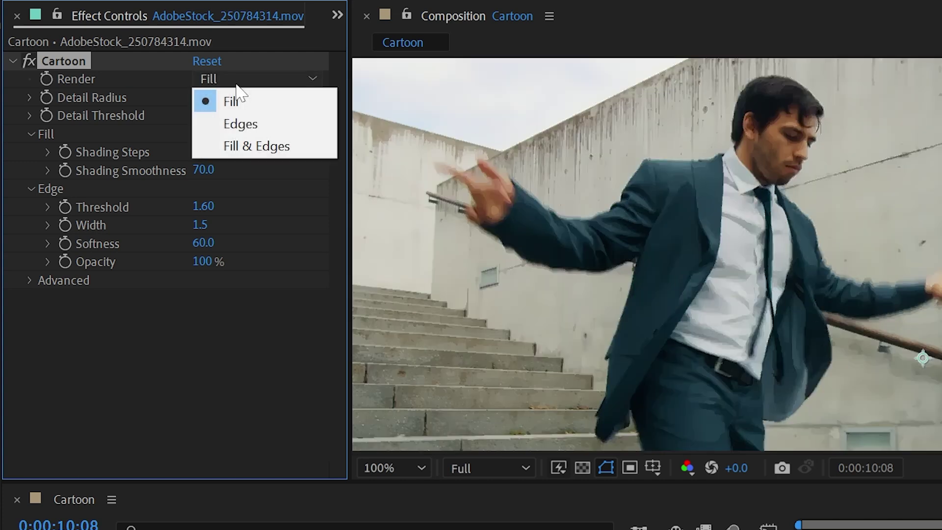
click(230, 122)
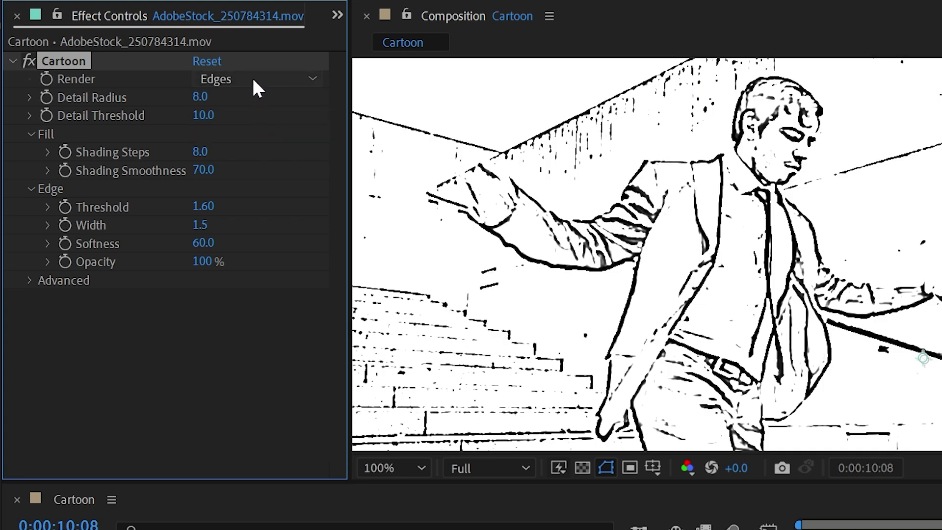
click(253, 79)
click(253, 101)
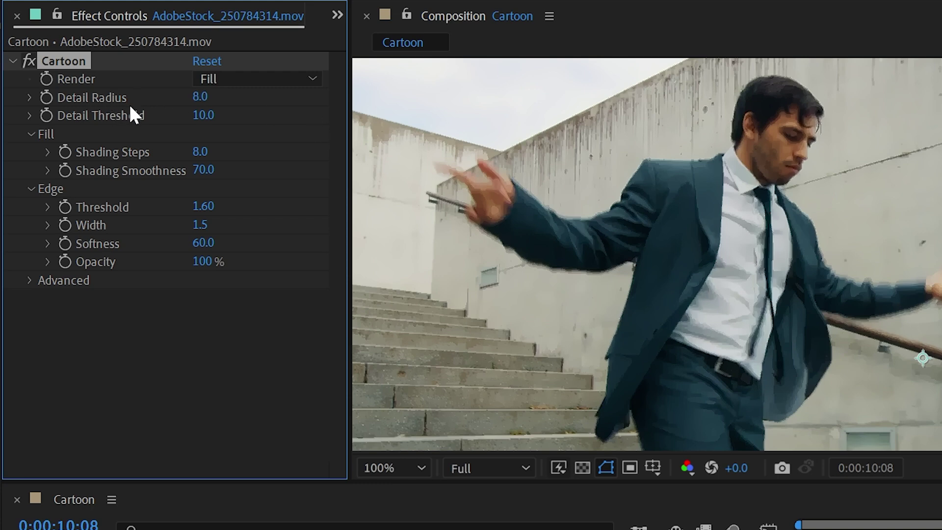
Set Cartoon Render to Fill & Edges and raise Detail Radius to 33.5.
click(234, 78)
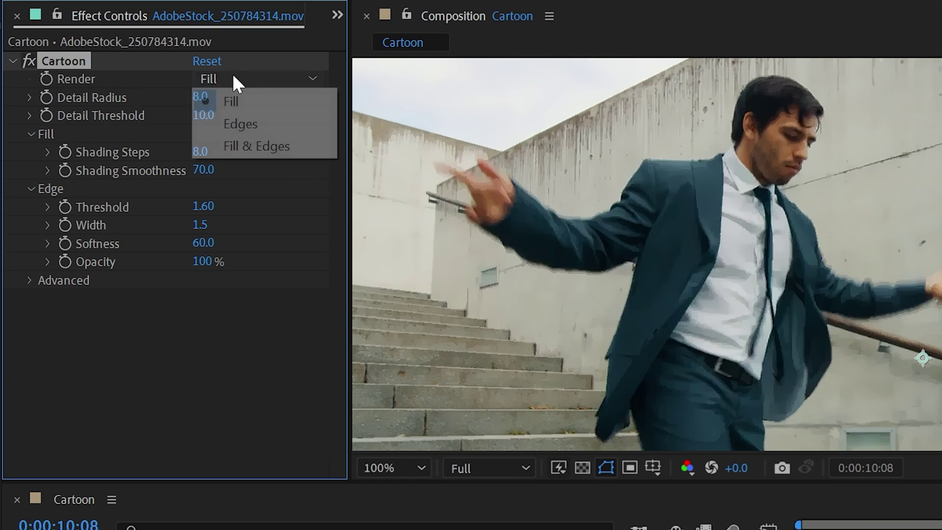
click(250, 146)
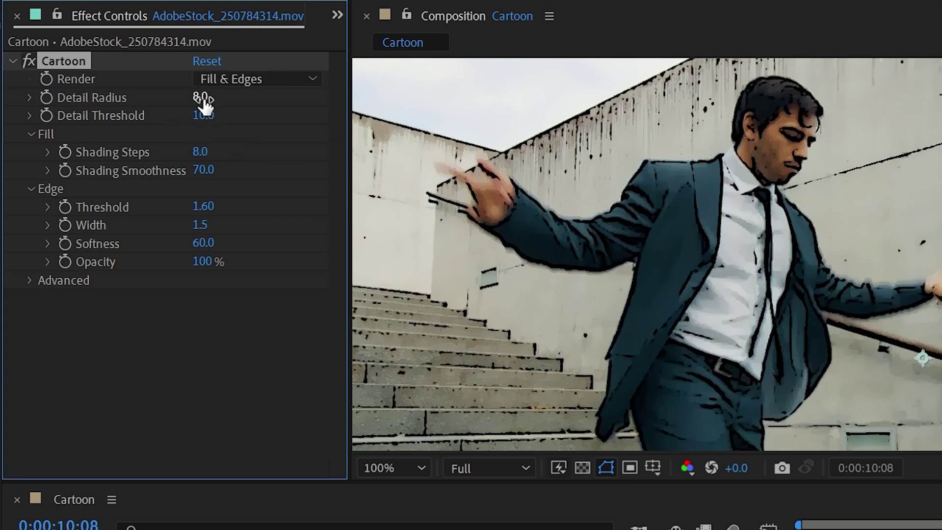
drag(204, 98, 236, 97)
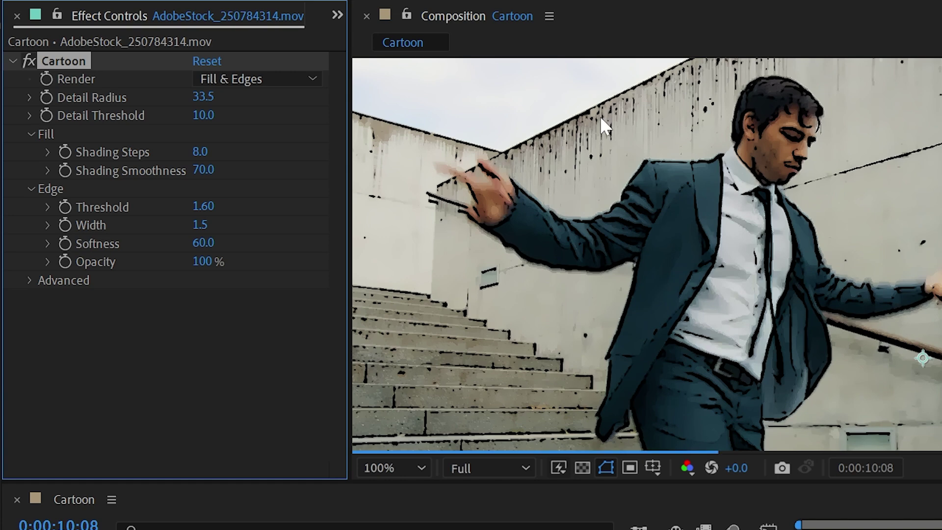
scroll(664, 148, up, 1)
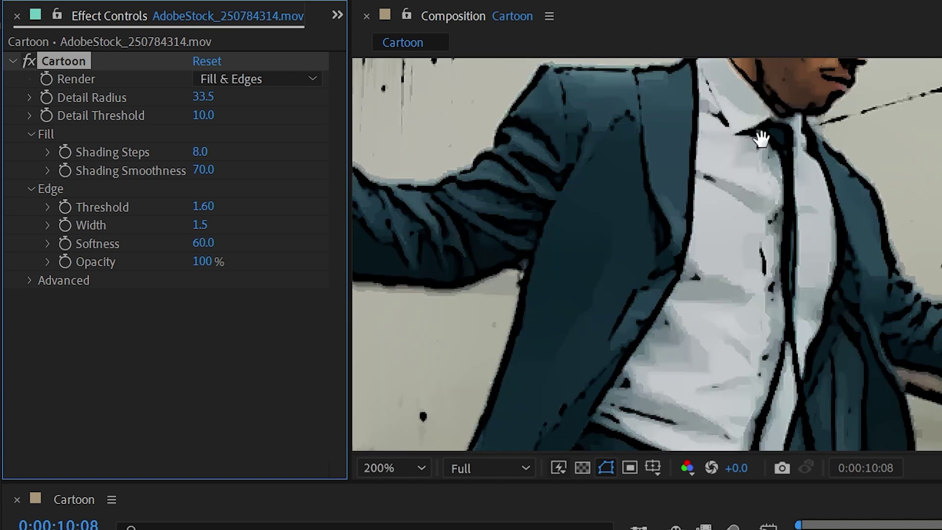
drag(762, 139, 763, 193)
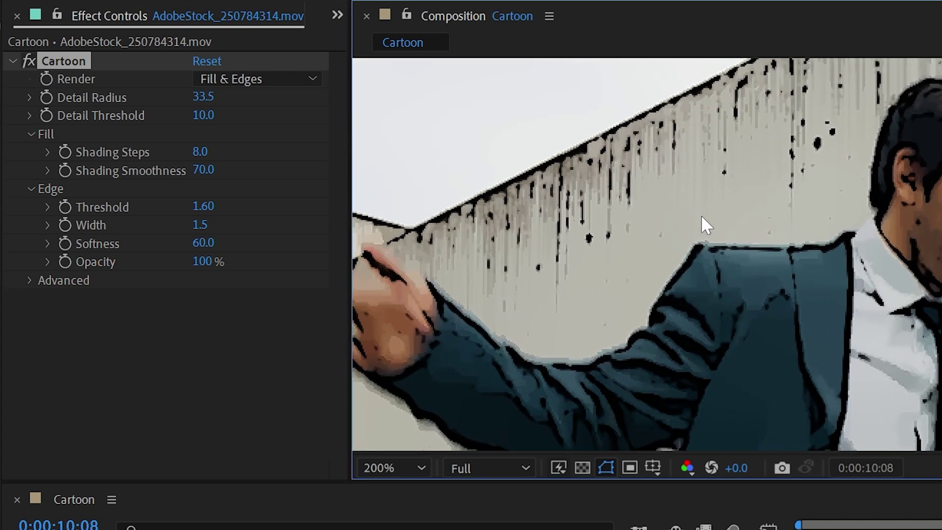
Reset Detail Radius to its default 8.0, then scrub it up to 36.8.
right_click(102, 96)
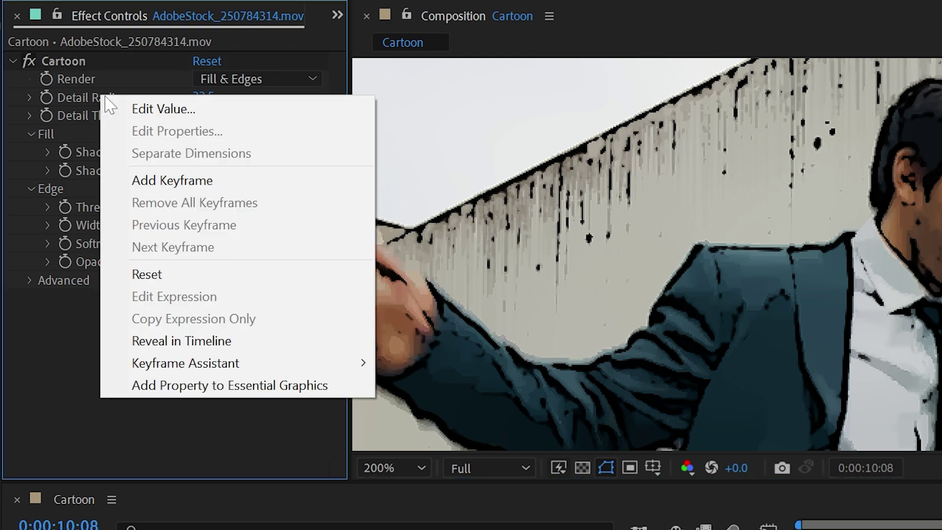
click(194, 275)
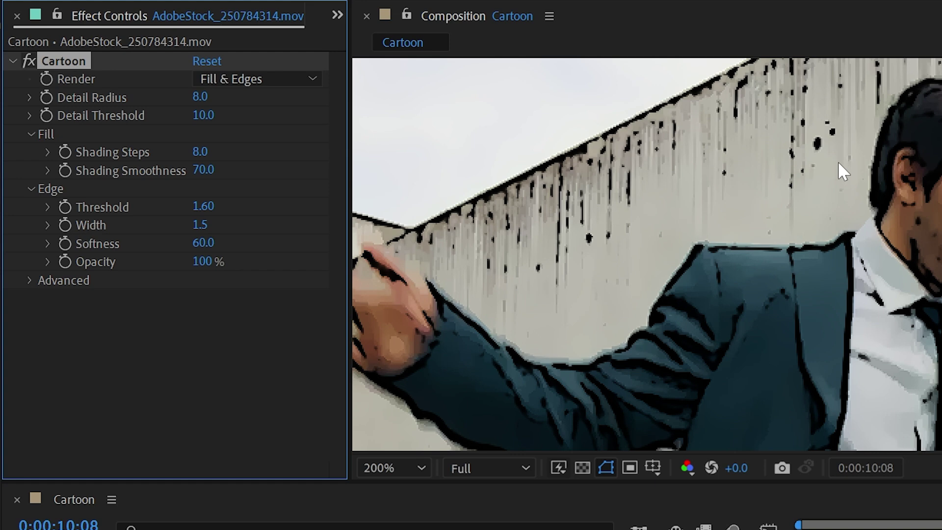
drag(204, 96, 557, 105)
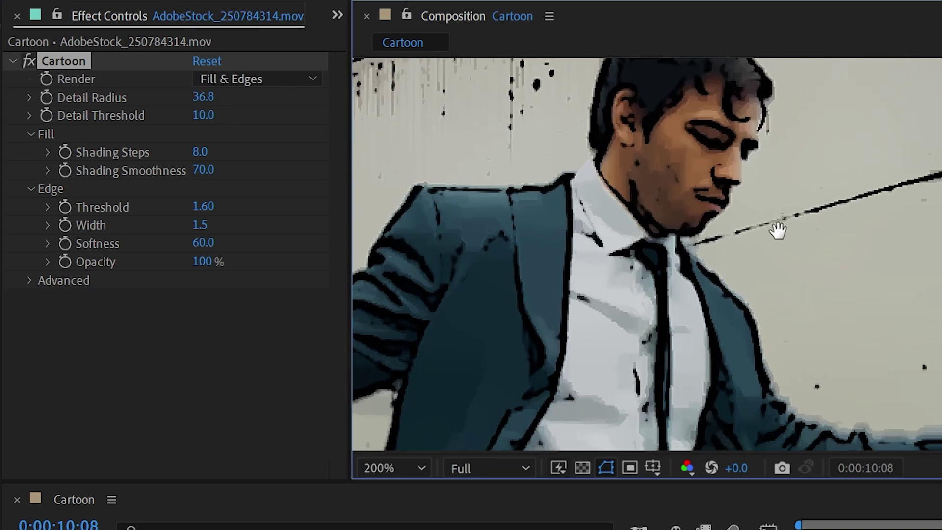
drag(778, 227, 769, 343)
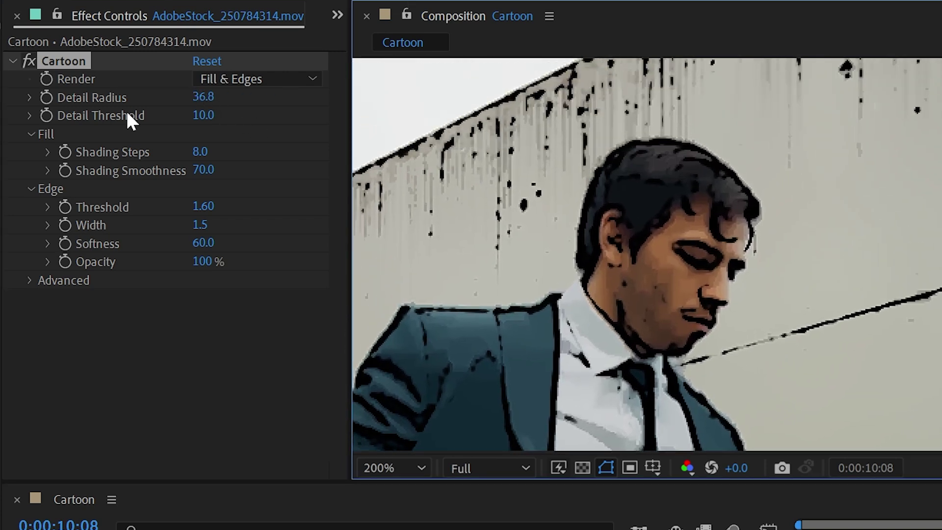
Raise Detail Threshold to 24.7 and switch Cartoon's Render to Fill only.
drag(203, 115, 385, 132)
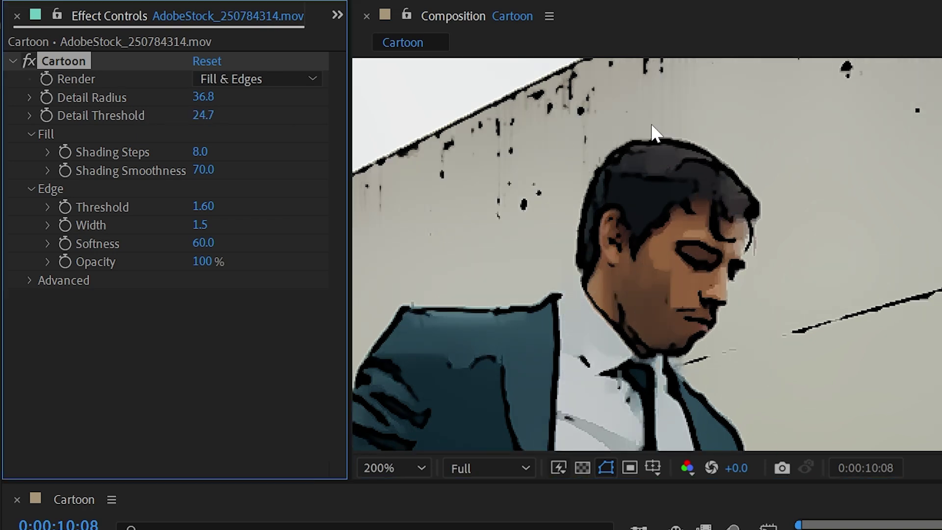
scroll(858, 264, down, 2)
drag(684, 294, 743, 297)
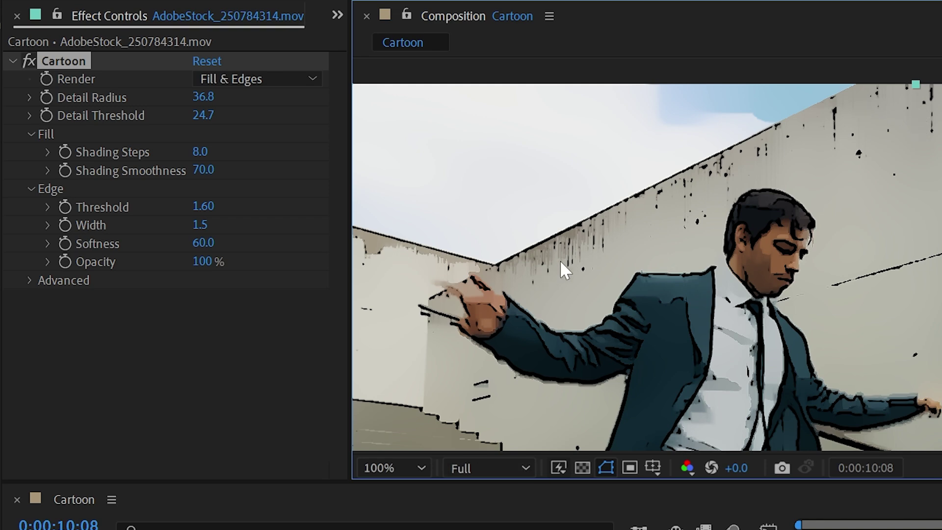
click(255, 79)
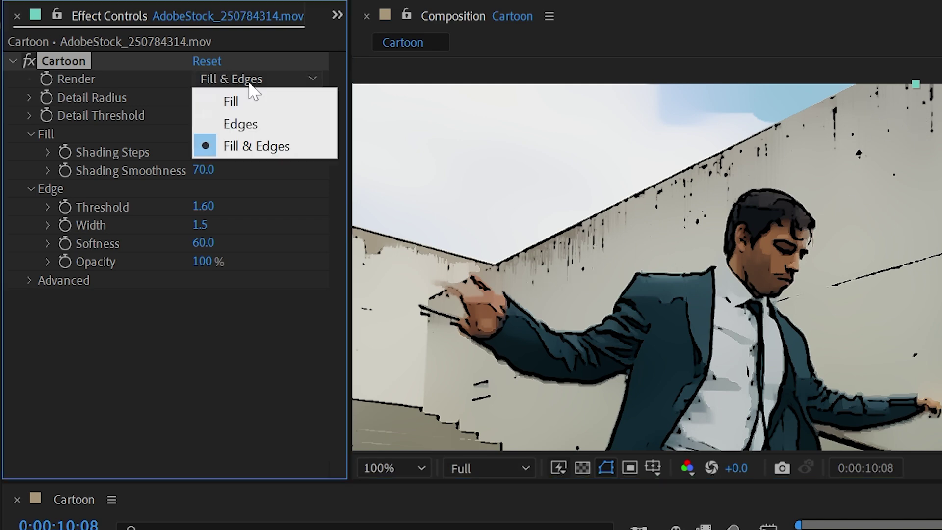
click(248, 103)
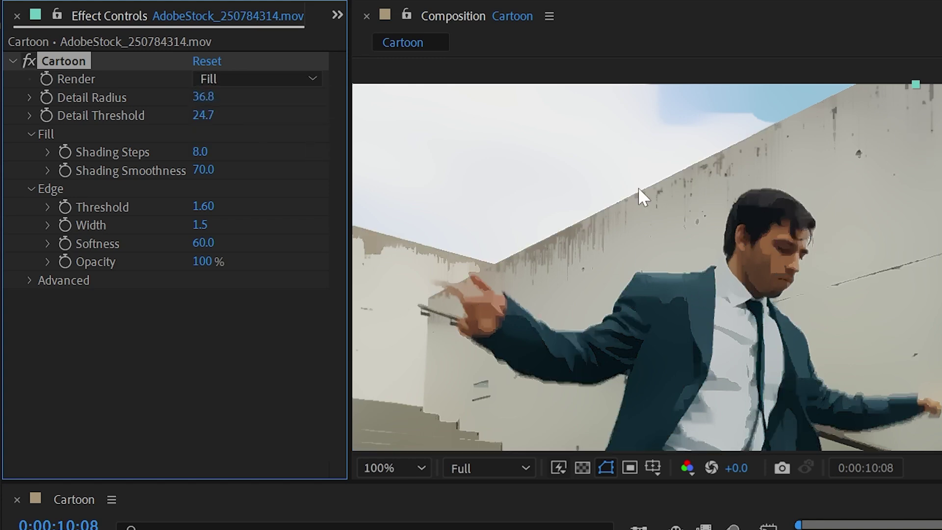
scroll(637, 187, up, 1)
drag(516, 223, 535, 284)
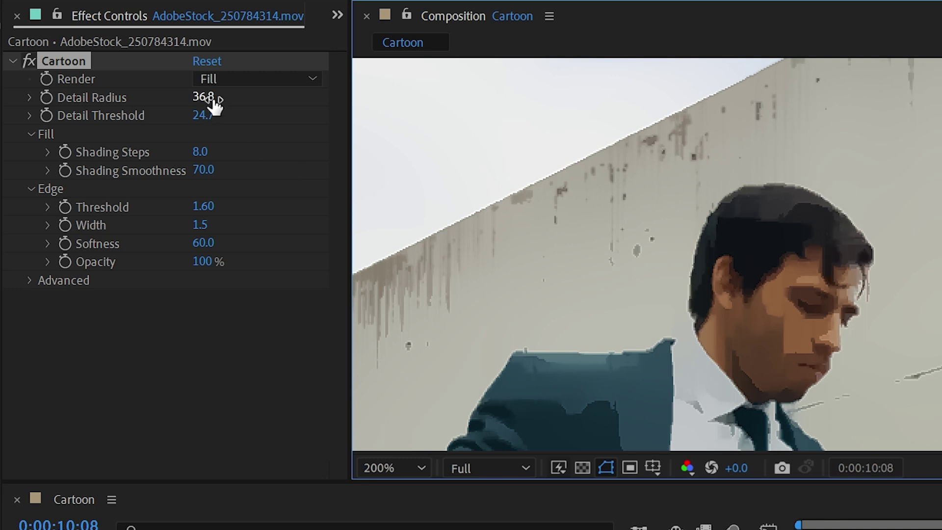
Settle Detail Threshold at 29.1 and Detail Radius at 32.4.
drag(203, 114, 406, 124)
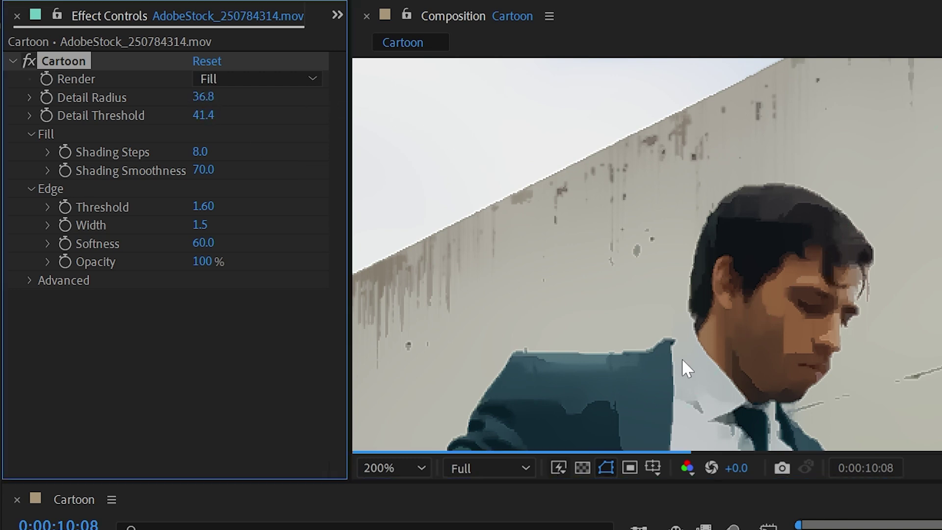
scroll(840, 255, down, 1)
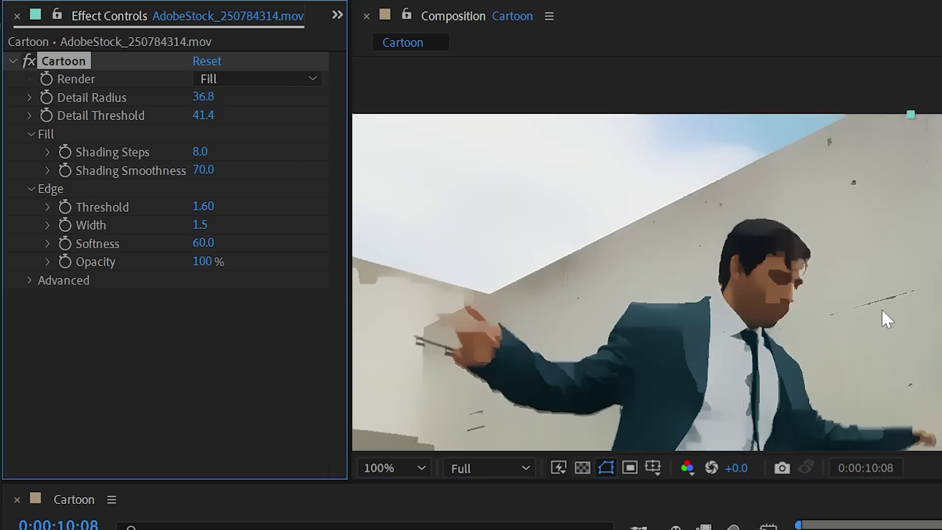
drag(881, 308, 873, 242)
scroll(868, 189, up, 1)
drag(867, 189, 829, 226)
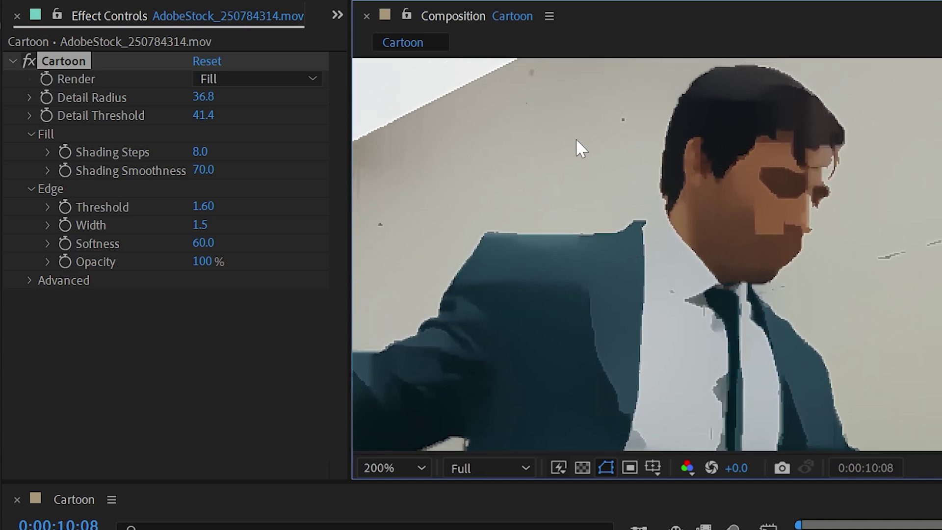
drag(203, 97, 111, 132)
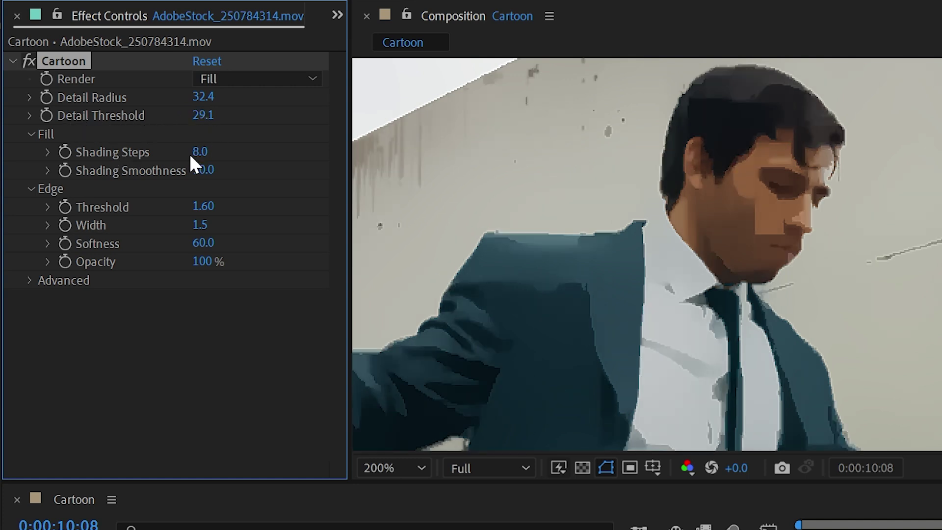
key(slash)
click(206, 170)
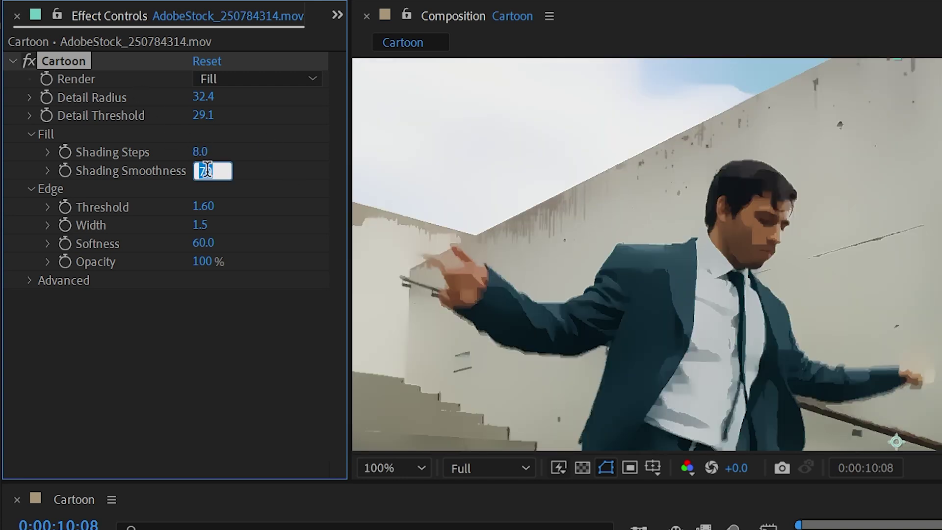
text(0)
key(Return)
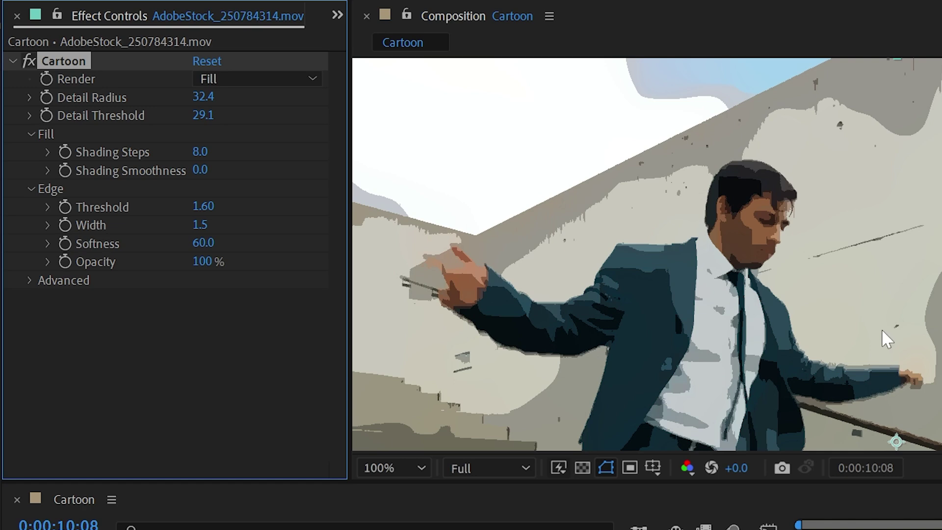
scroll(882, 329, down, 2)
drag(741, 289, 774, 244)
scroll(615, 225, up, 2)
scroll(773, 244, up, 2)
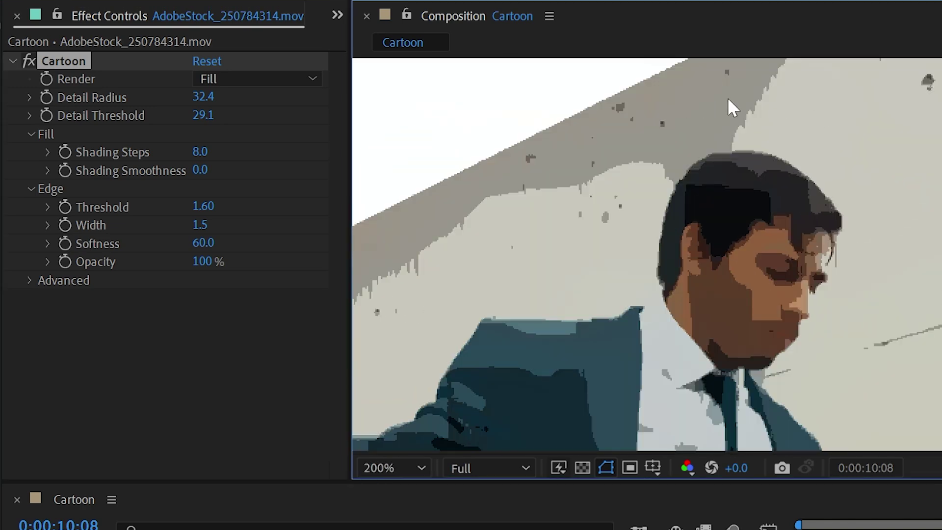
scroll(852, 131, down, 2)
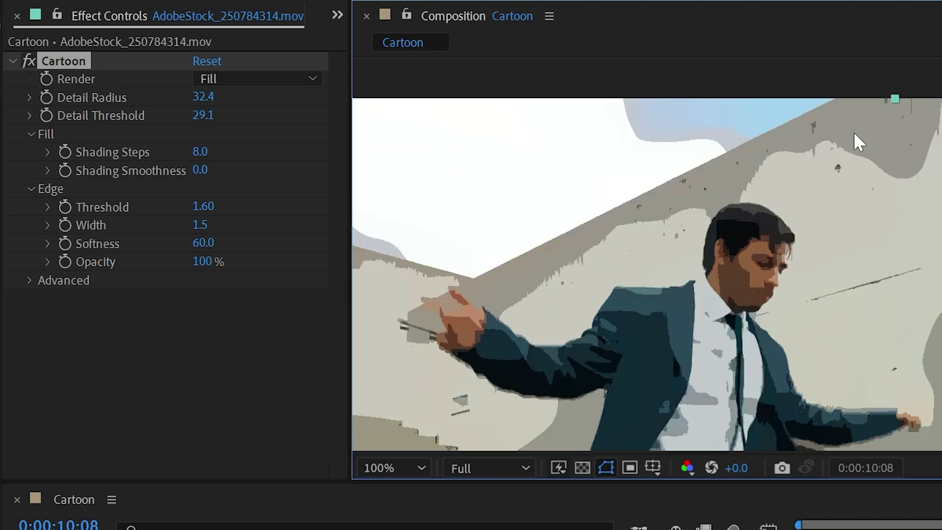
click(199, 152)
text(4)
key(Return)
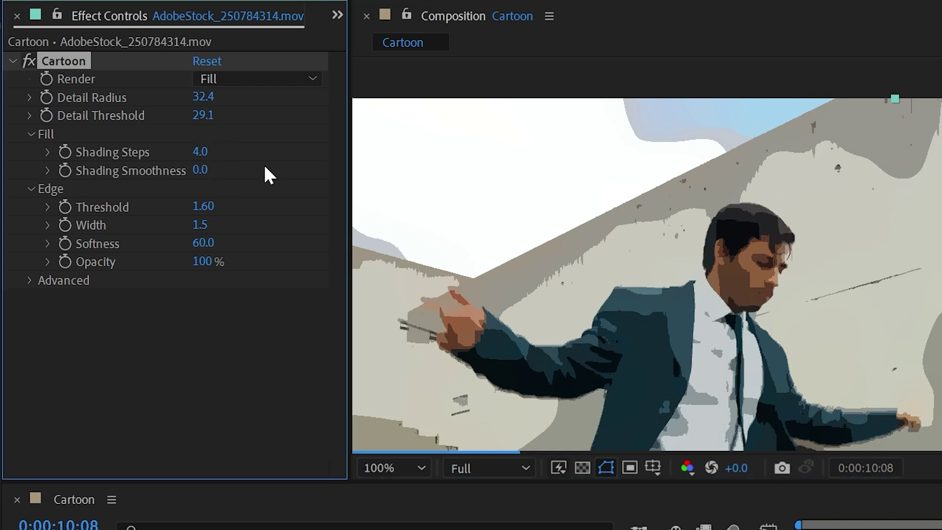
scroll(822, 240, down, 2)
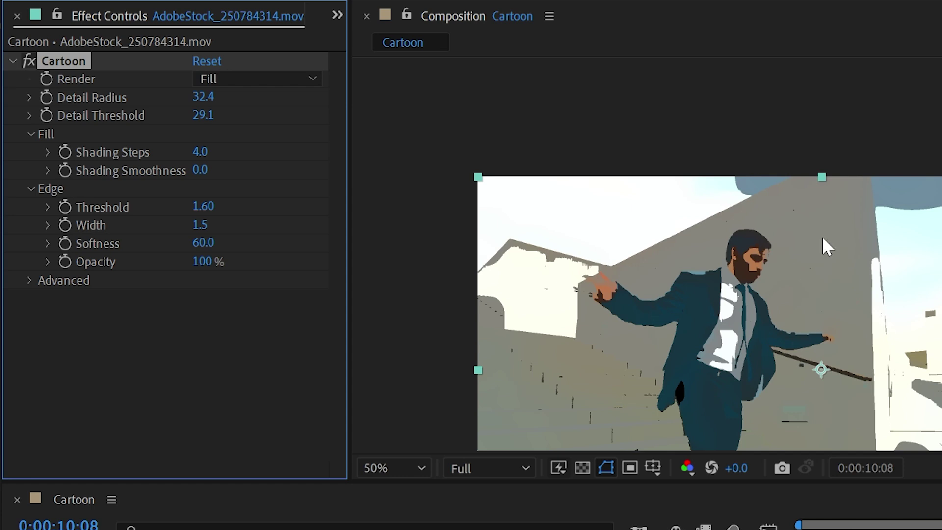
drag(732, 318, 672, 196)
scroll(672, 197, up, 2)
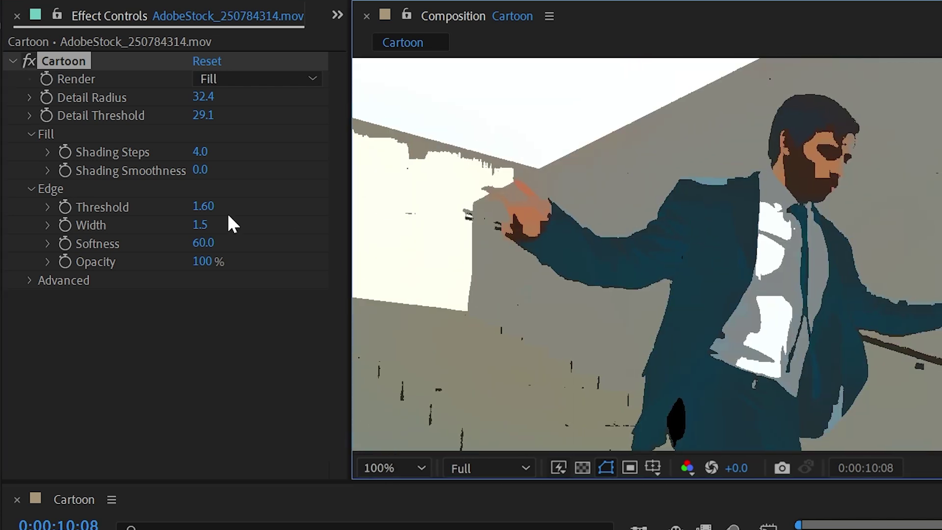
mouse_move(203, 169)
mouse_down()
mouse_move(636, 202)
mouse_move(583, 213)
mouse_up()
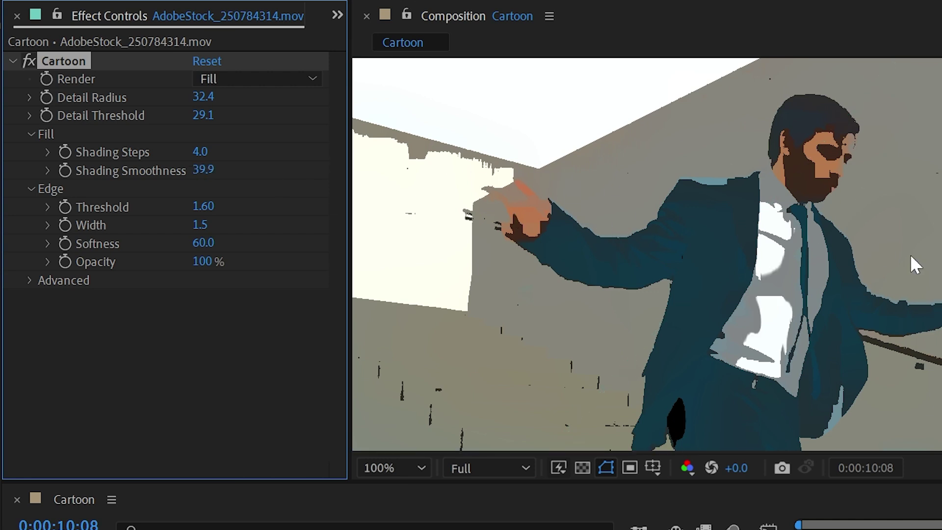
drag(202, 152, 357, 163)
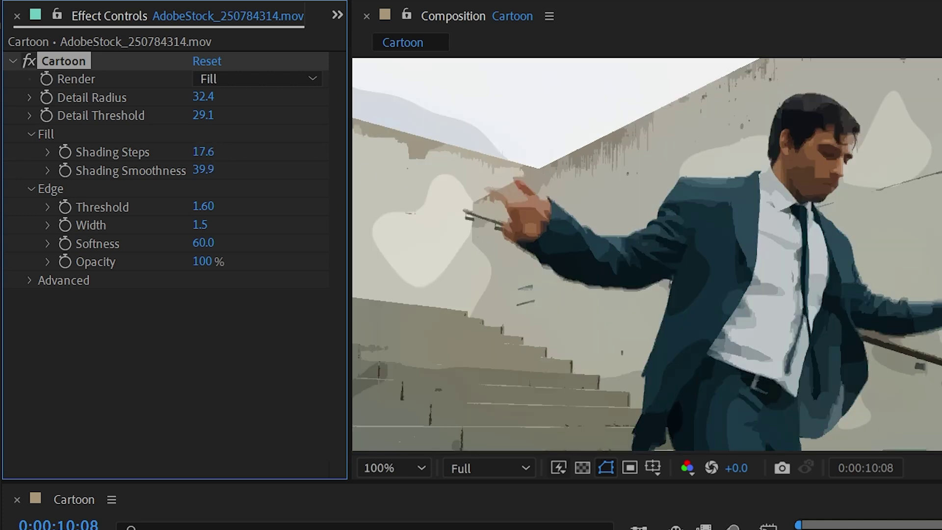
drag(203, 152, 364, 167)
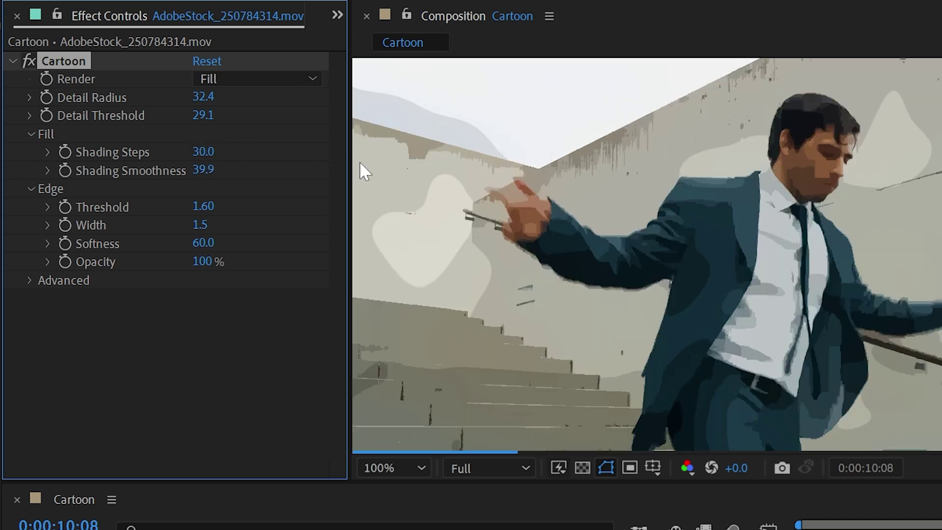
right_click(105, 149)
click(200, 331)
right_click(158, 170)
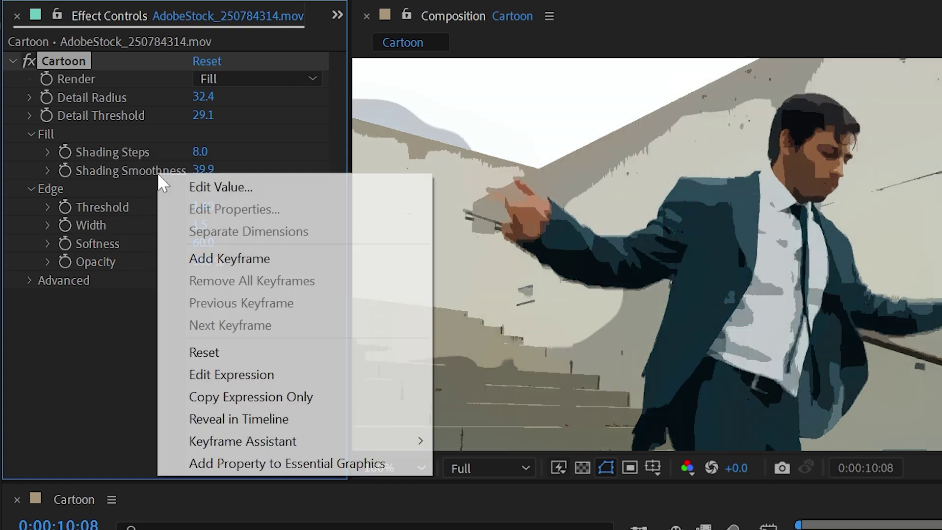
click(204, 353)
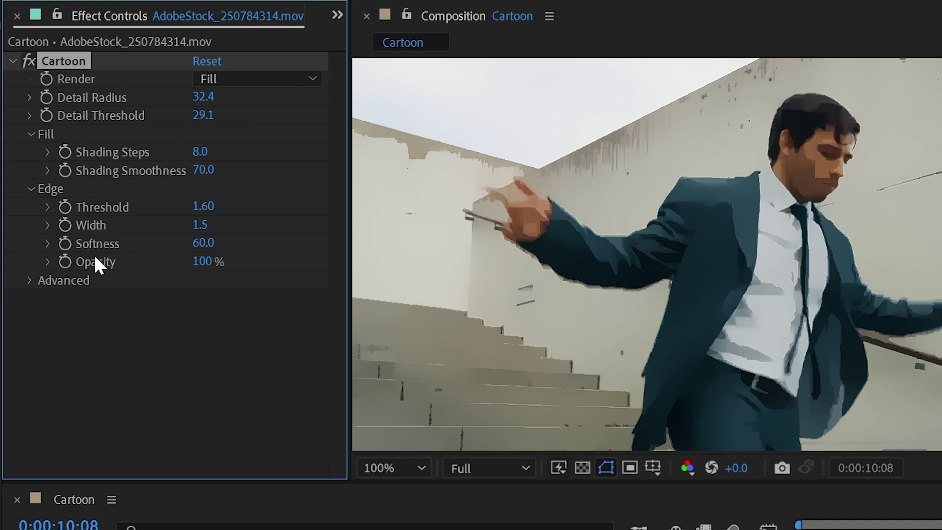
Set Cartoon Render to Edges and raise Edge Threshold to 2.82.
click(238, 80)
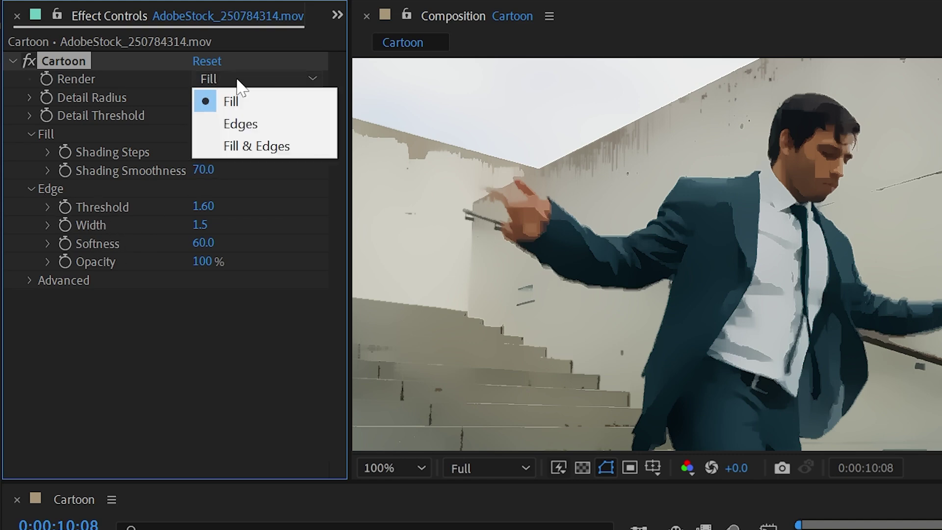
click(260, 124)
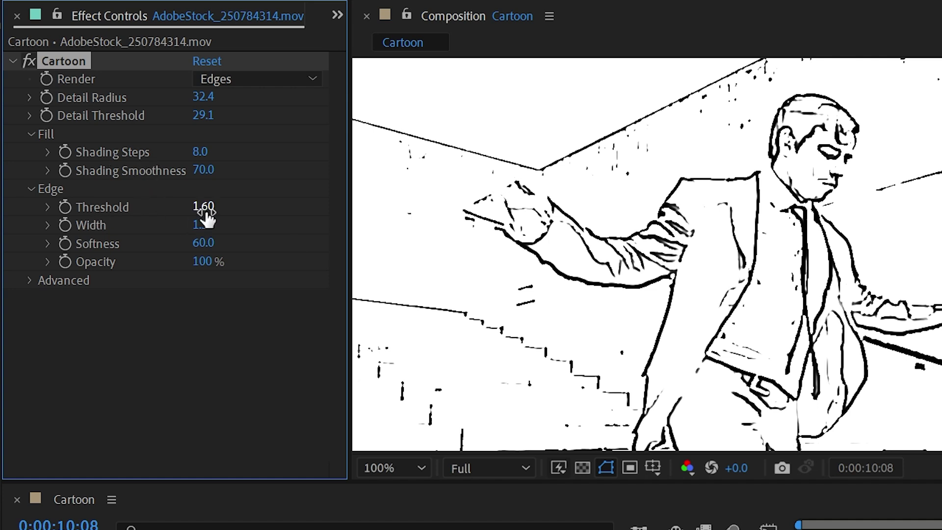
drag(204, 211, 324, 211)
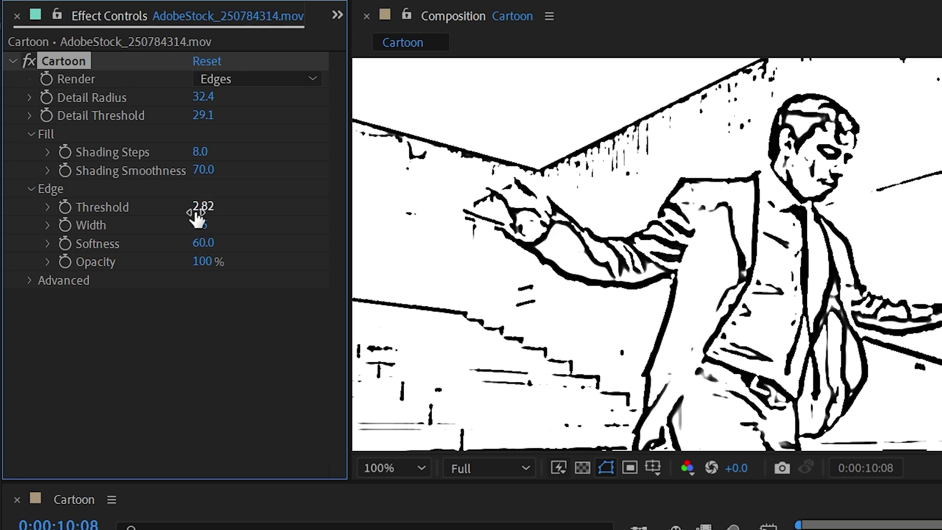
Try Edge Threshold values 3.77 and 1.38, then reset Threshold to its default 1.60.
drag(201, 206, 321, 209)
drag(203, 206, 12, 210)
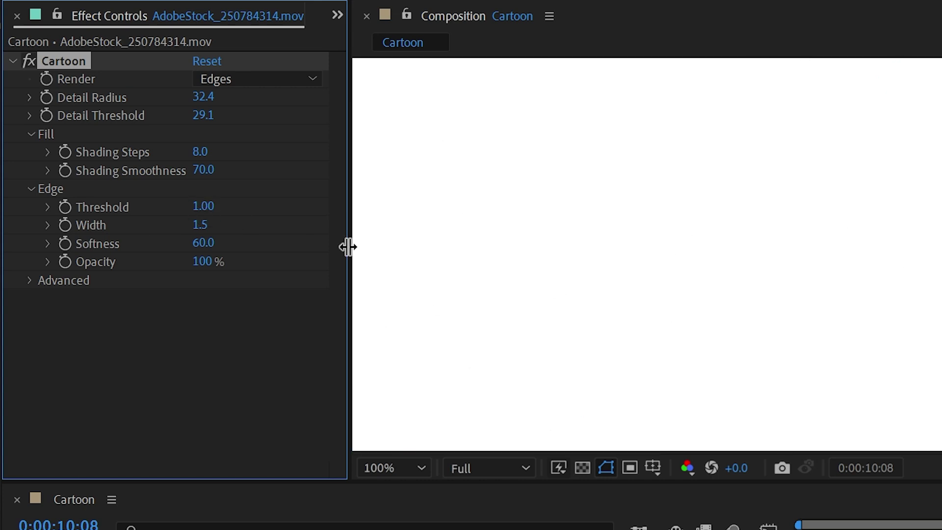
drag(221, 203, 252, 204)
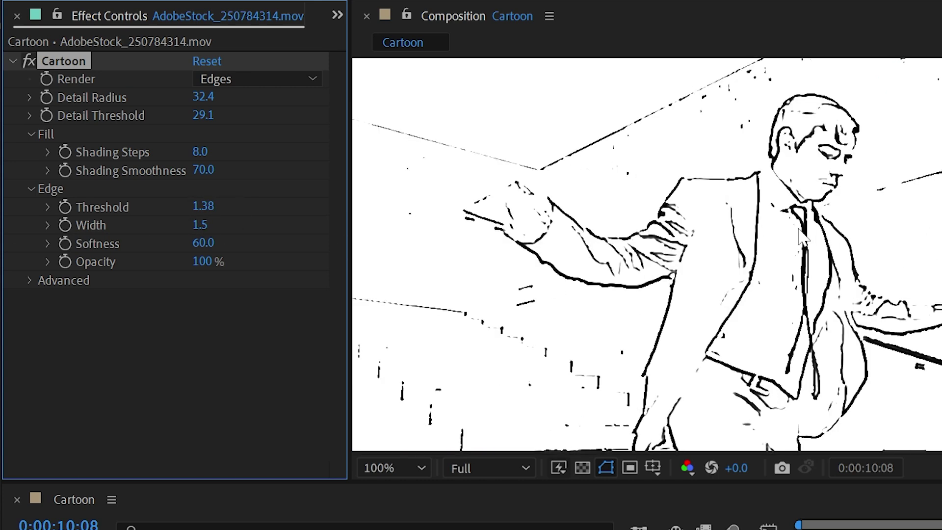
right_click(107, 202)
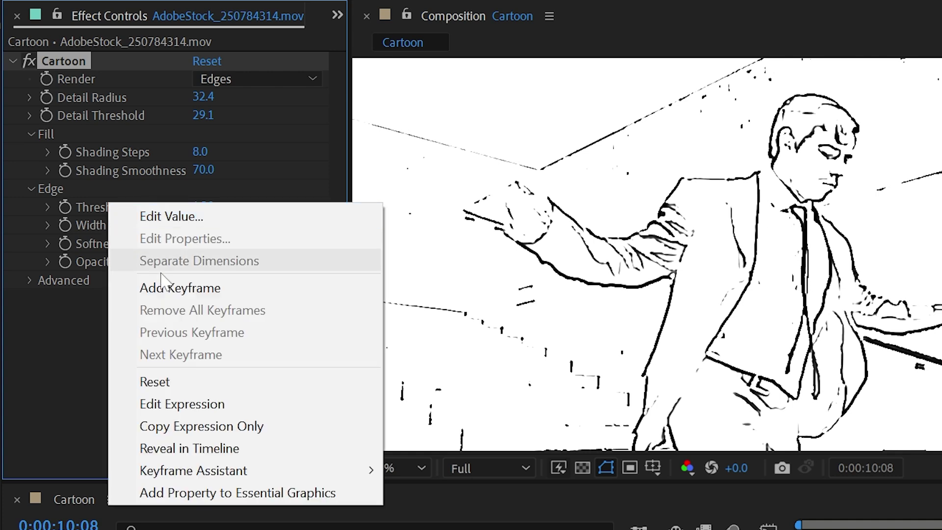
click(181, 384)
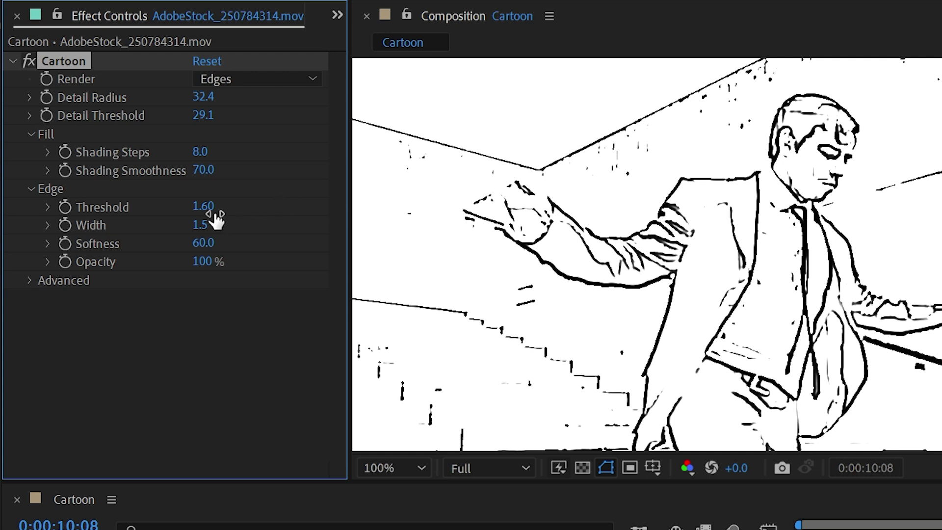
Scrub Cartoon Edge Width through 1.7 and 2.6, settling on 0.8.
drag(206, 225, 273, 218)
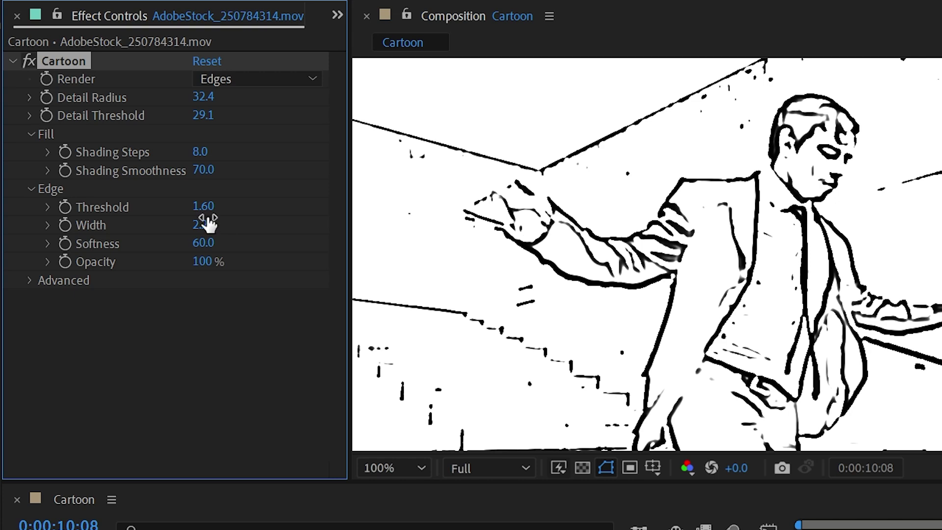
drag(206, 223, 10, 216)
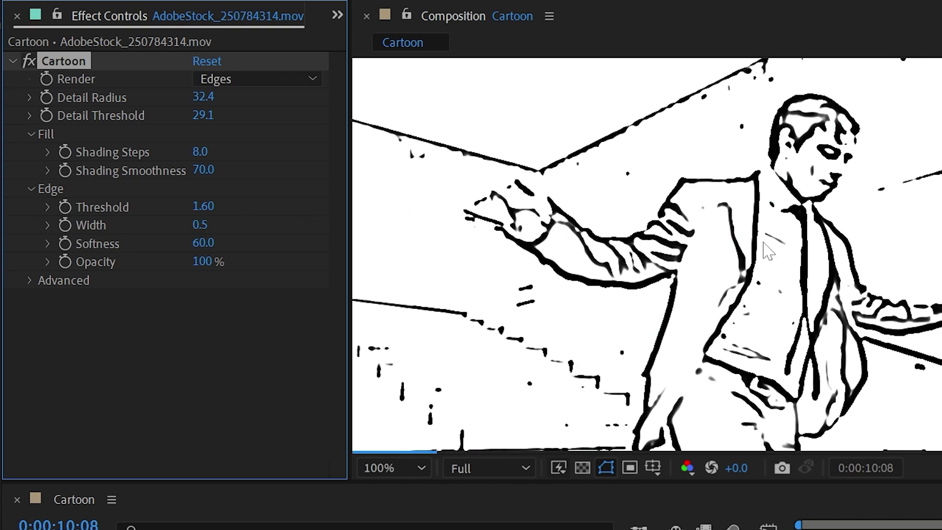
drag(202, 225, 226, 249)
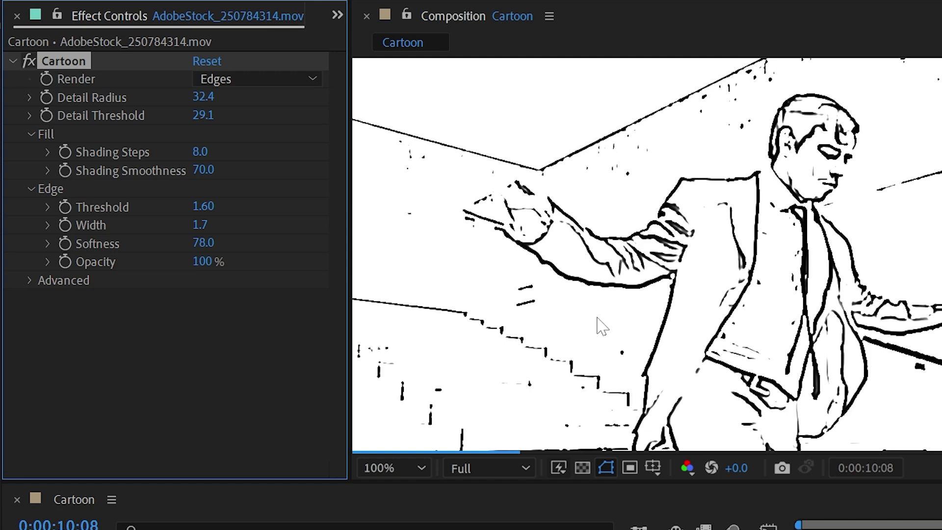
Frame the man's arm, lower Edge Softness to 10, and bring edge Opacity back to 100%.
scroll(686, 184, up, 4)
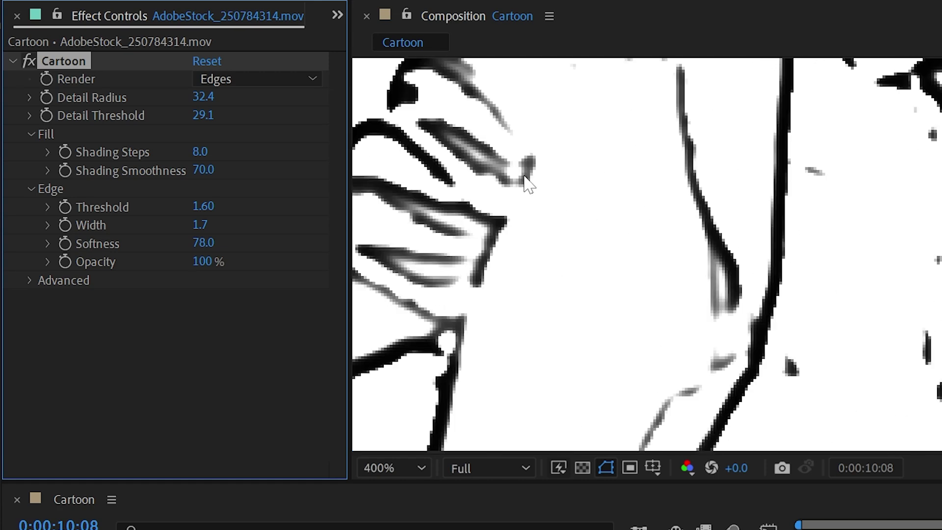
scroll(528, 183, down, 2)
drag(658, 164, 792, 242)
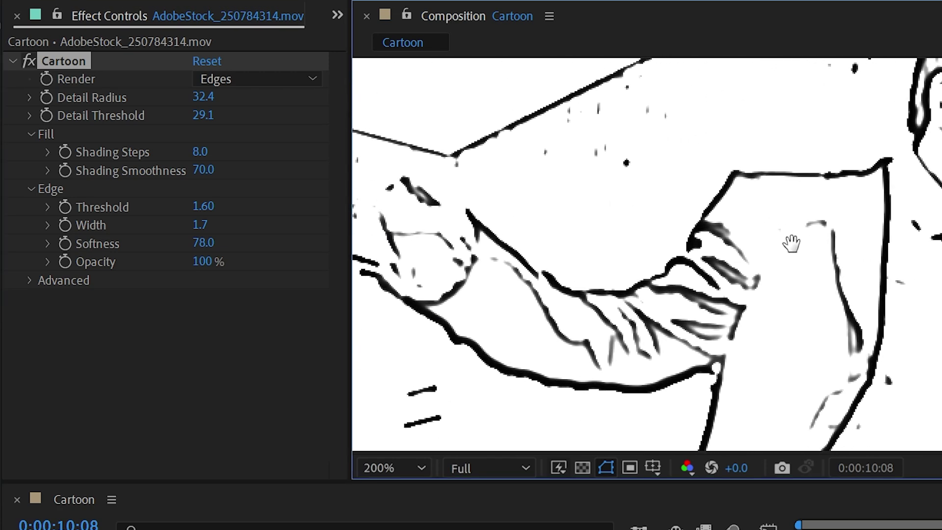
drag(185, 243, 163, 246)
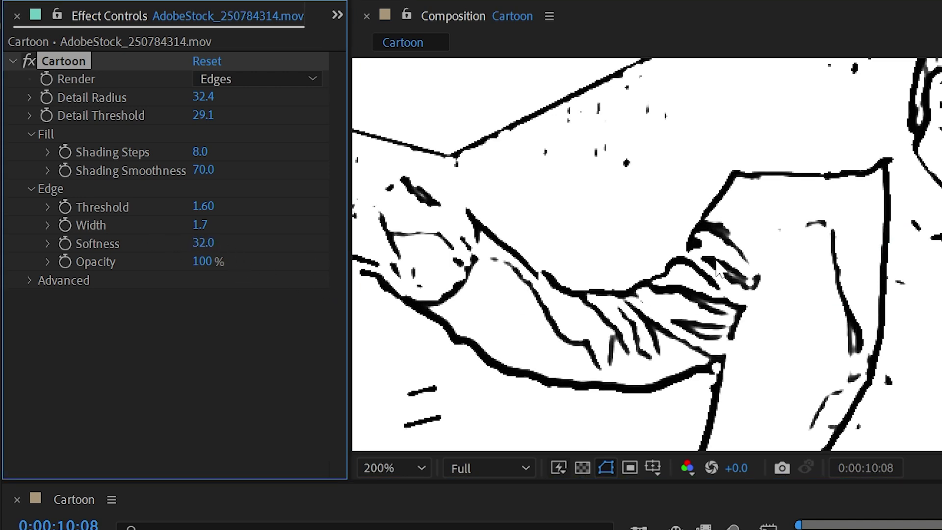
drag(204, 244, 104, 256)
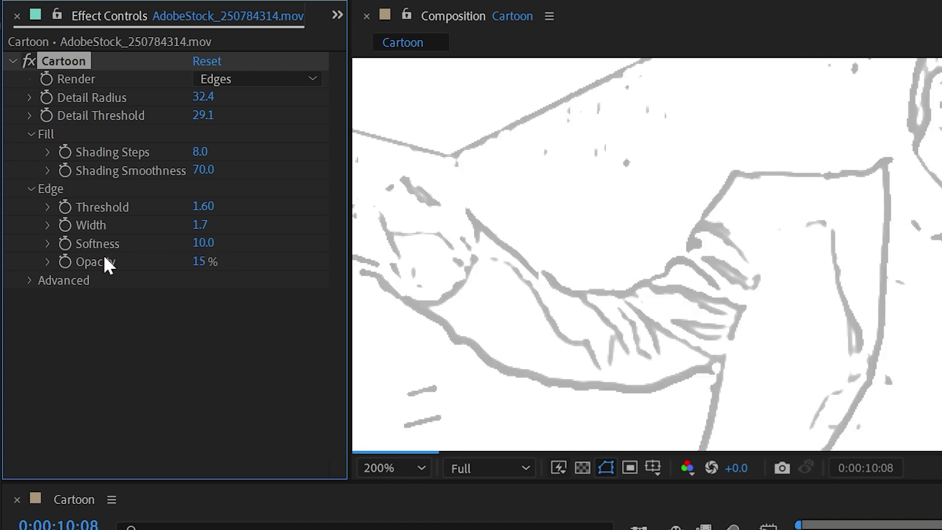
drag(201, 262, 265, 265)
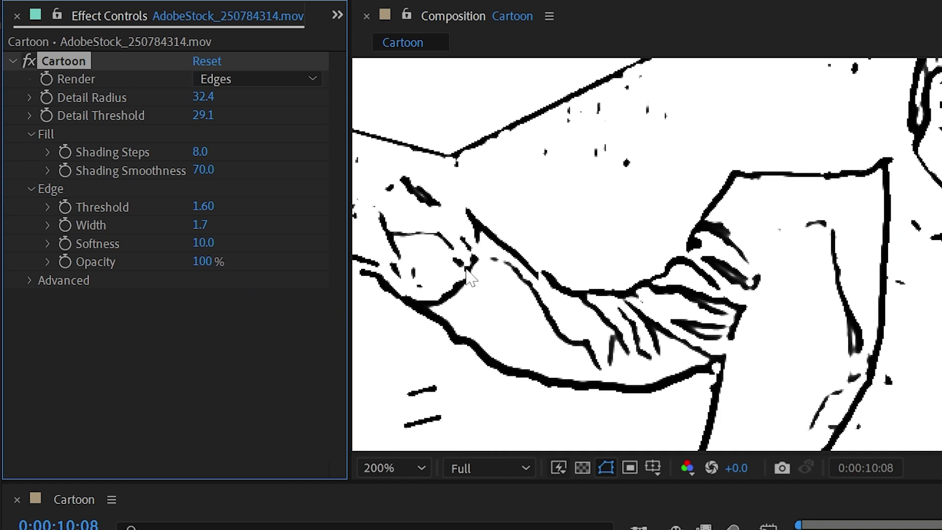
Set Edge Softness to 60, show Advanced settings, and render Cartoon as Fill & Edges.
click(207, 242)
text(60)
key(Return)
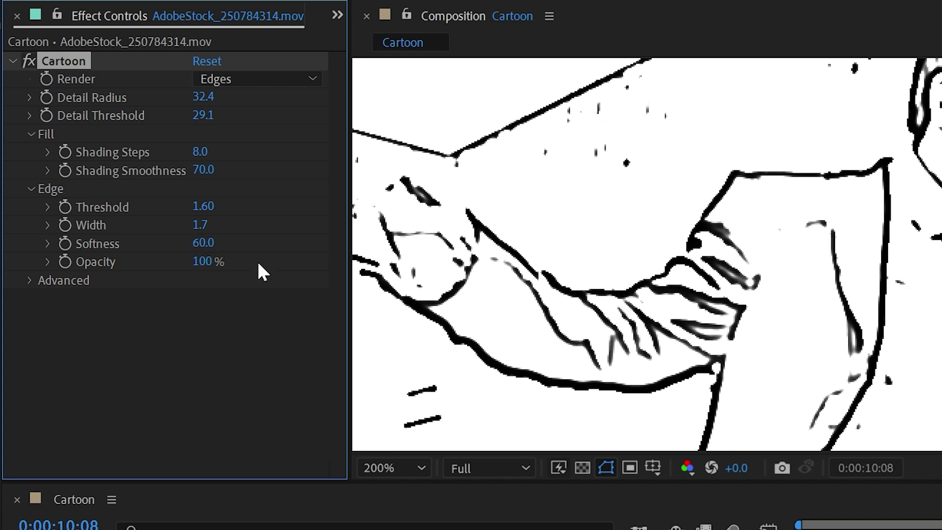
click(31, 280)
click(218, 78)
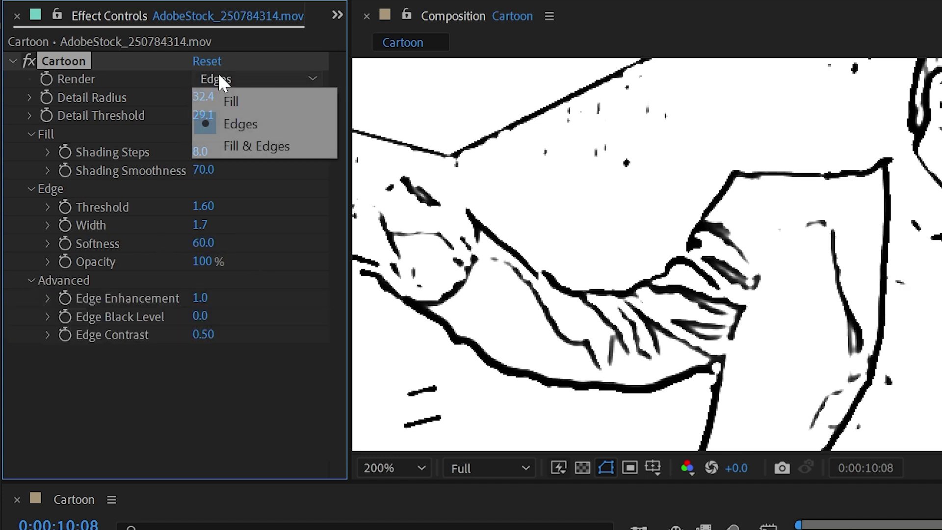
click(239, 143)
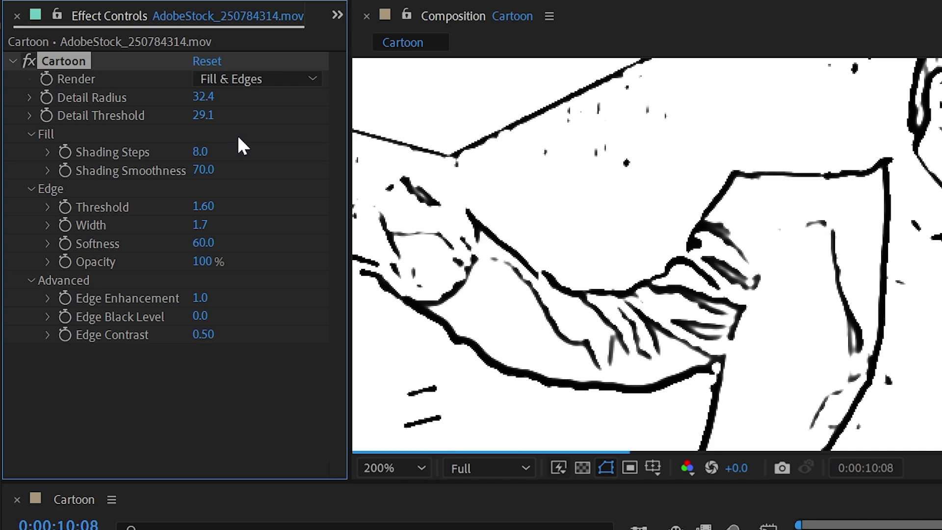
Test Edge Enhancement at 24, 73 and -69, then reset it to its default 1.0.
scroll(883, 257, down, 2)
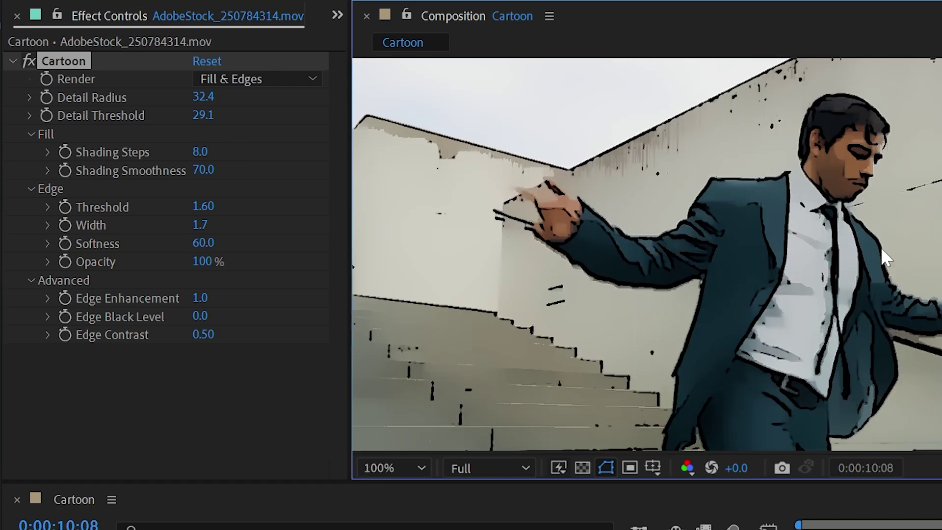
scroll(883, 258, up, 2)
drag(200, 298, 244, 309)
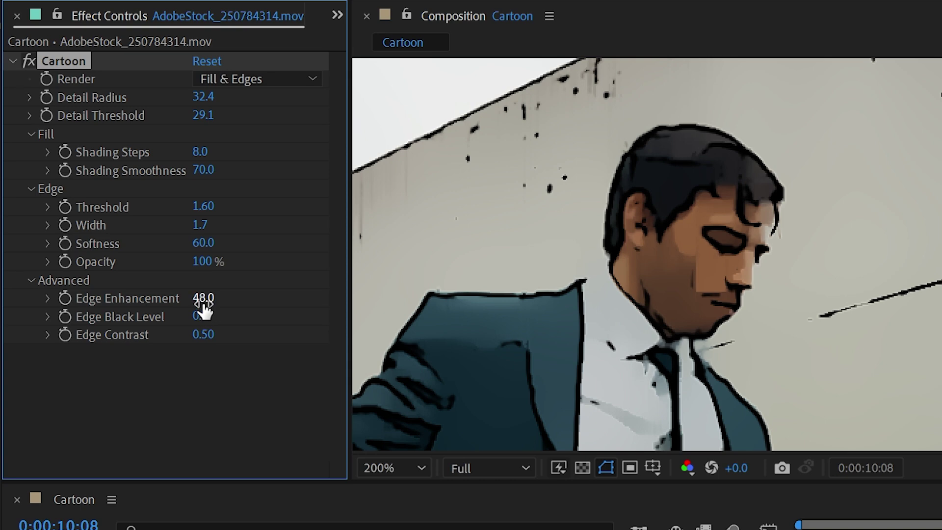
drag(203, 298, 231, 305)
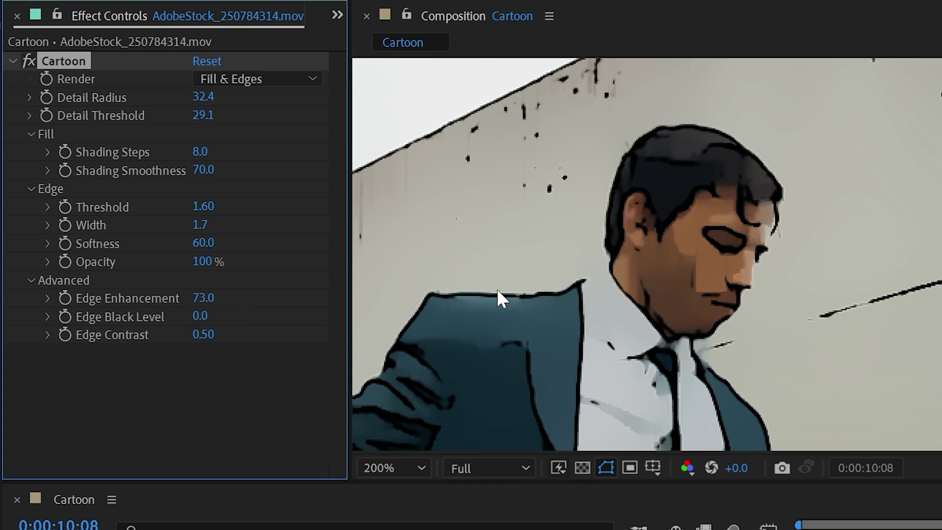
drag(201, 299, 51, 298)
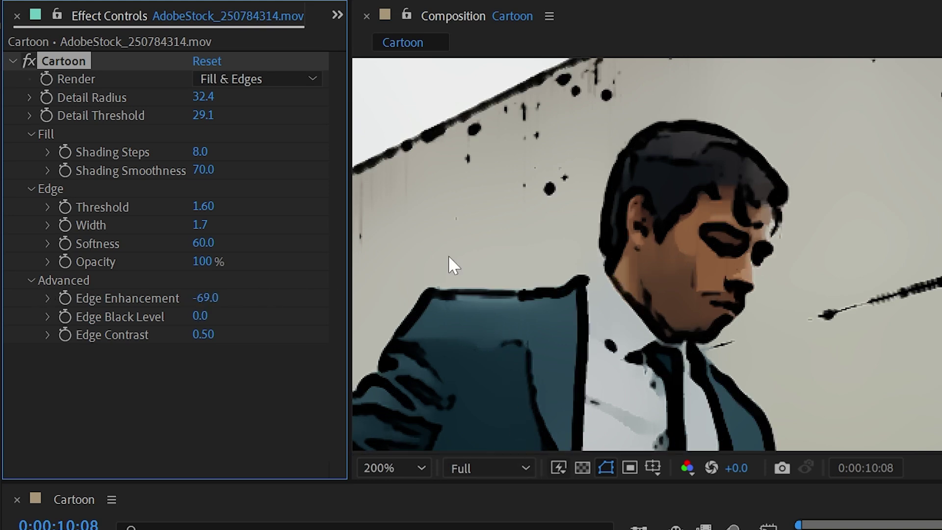
mouse_move(211, 300)
mouse_down()
mouse_move(280, 293)
mouse_move(223, 300)
mouse_up()
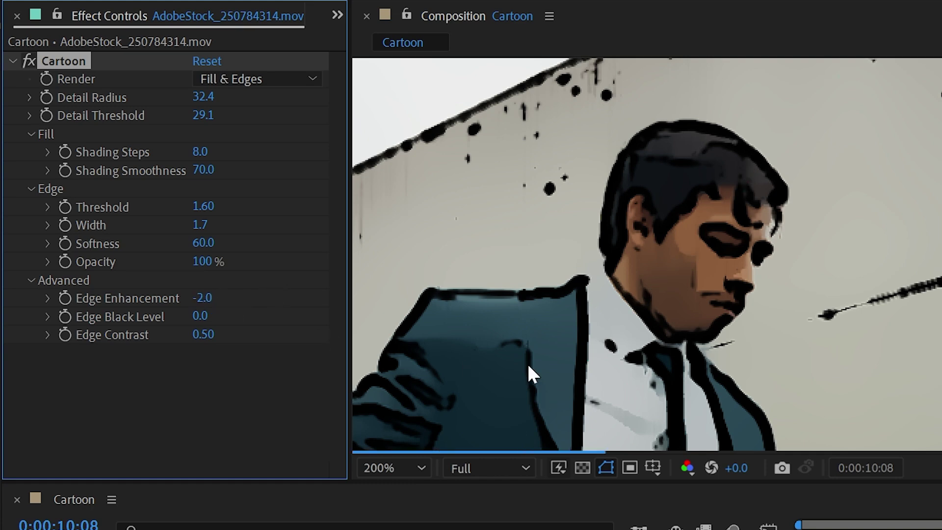
right_click(147, 298)
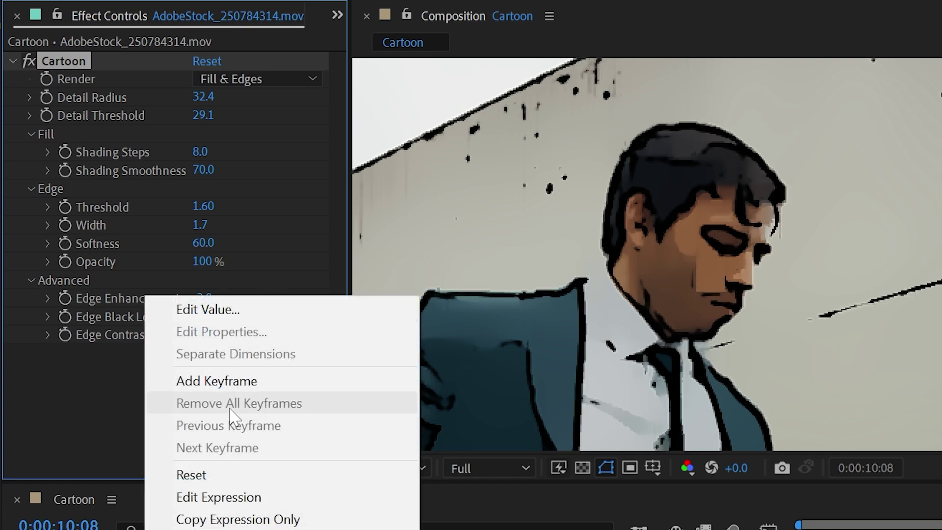
click(231, 476)
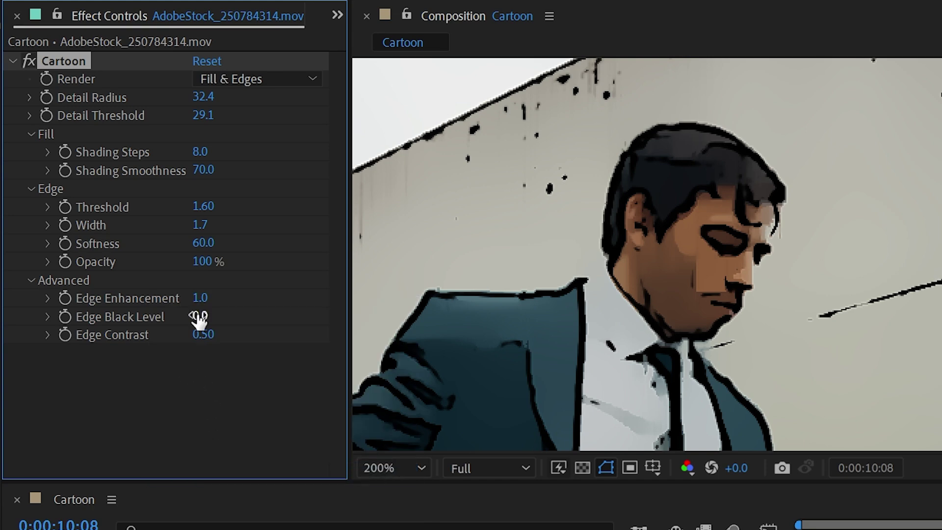
Switch Cartoon rendering to Edges only and raise Edge Black Level to 0.5.
click(239, 80)
click(238, 124)
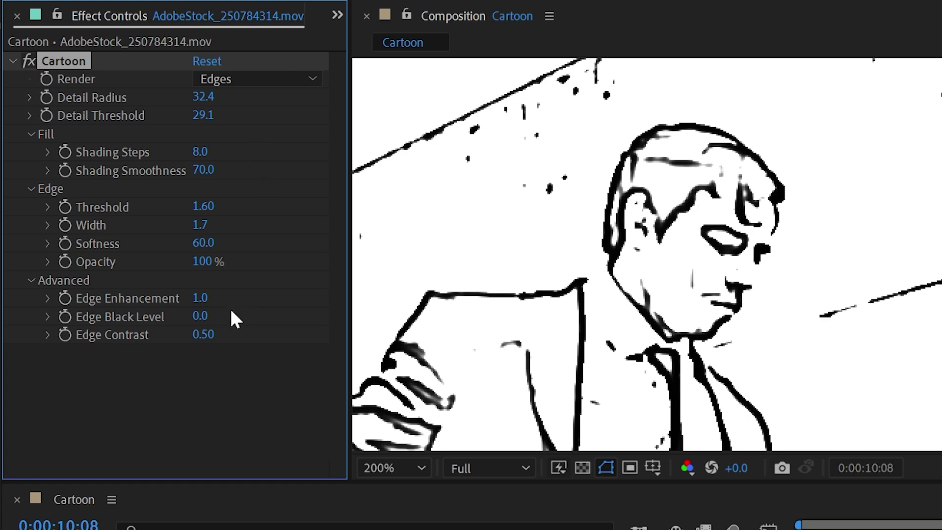
drag(201, 318, 260, 314)
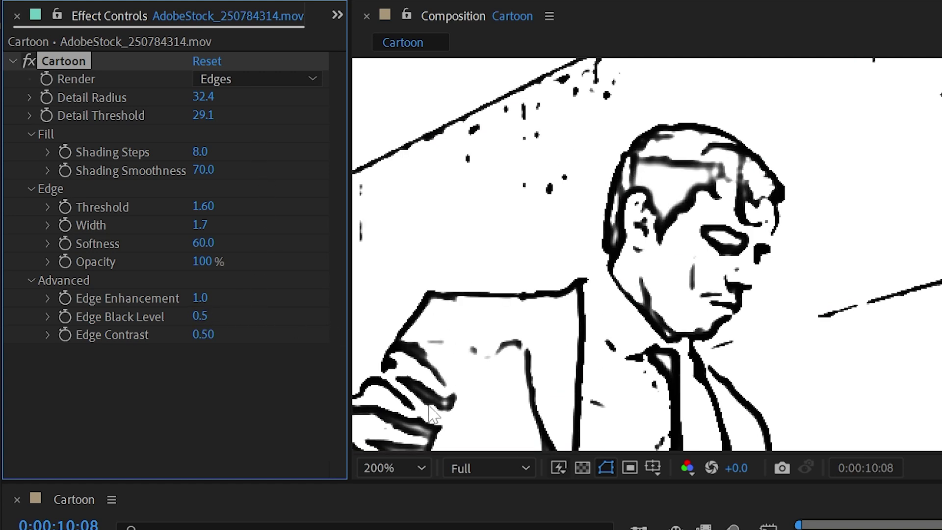
Try Edge Black Level at 1.1, -0.3 and -0.8, then start editing the value directly.
drag(429, 406, 686, 322)
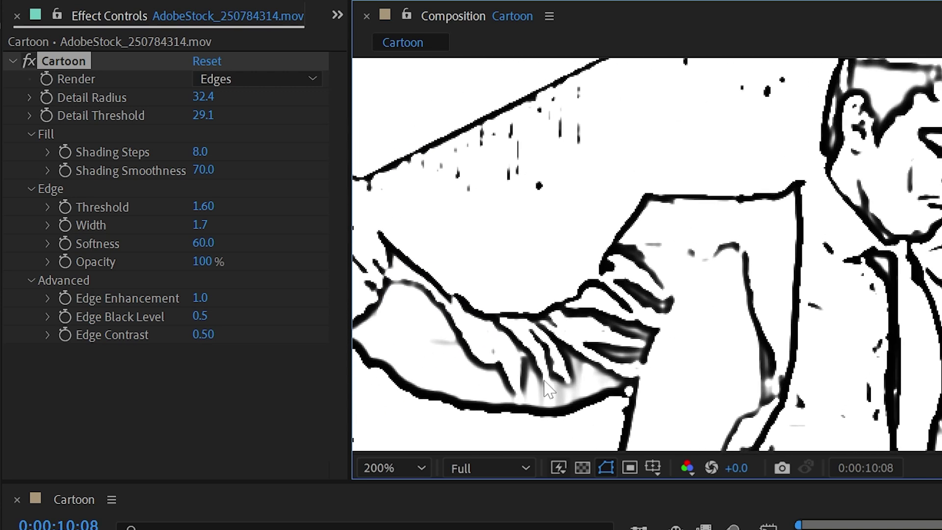
drag(212, 320, 280, 317)
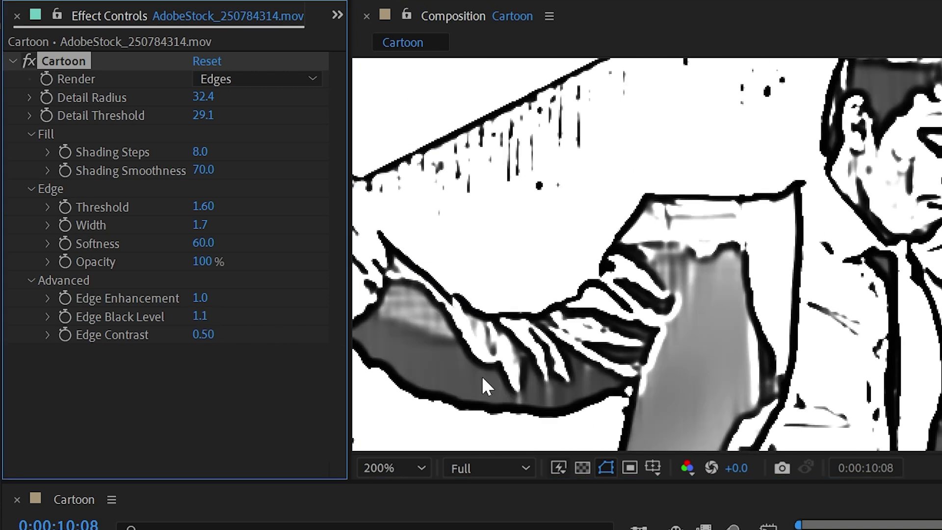
drag(198, 316, 46, 303)
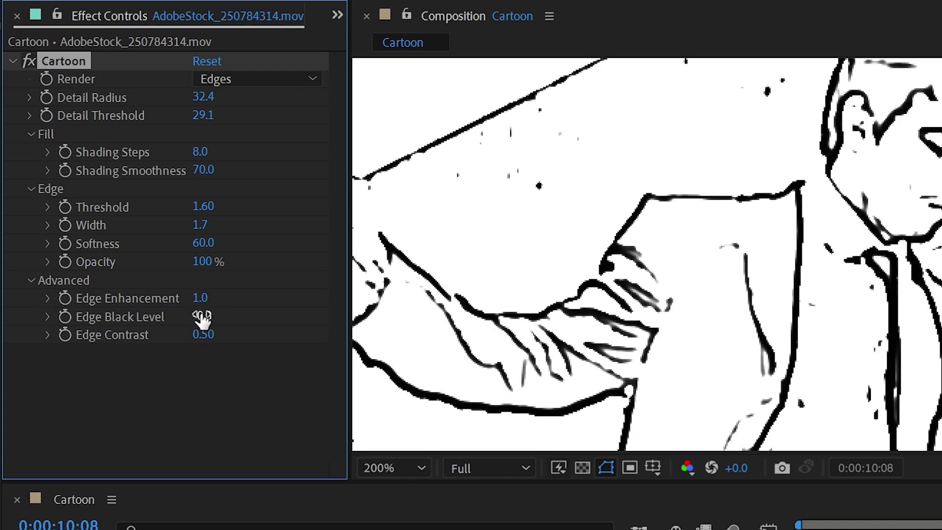
drag(203, 318, 137, 318)
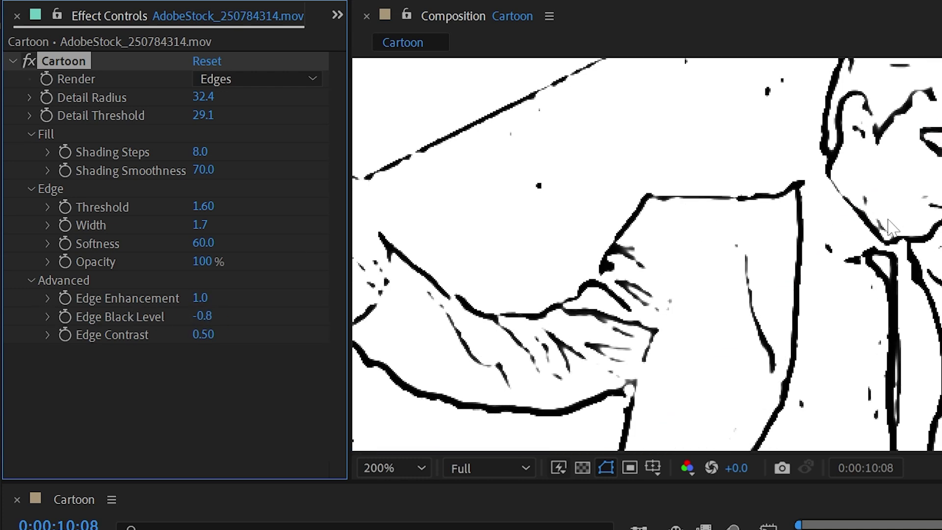
click(209, 315)
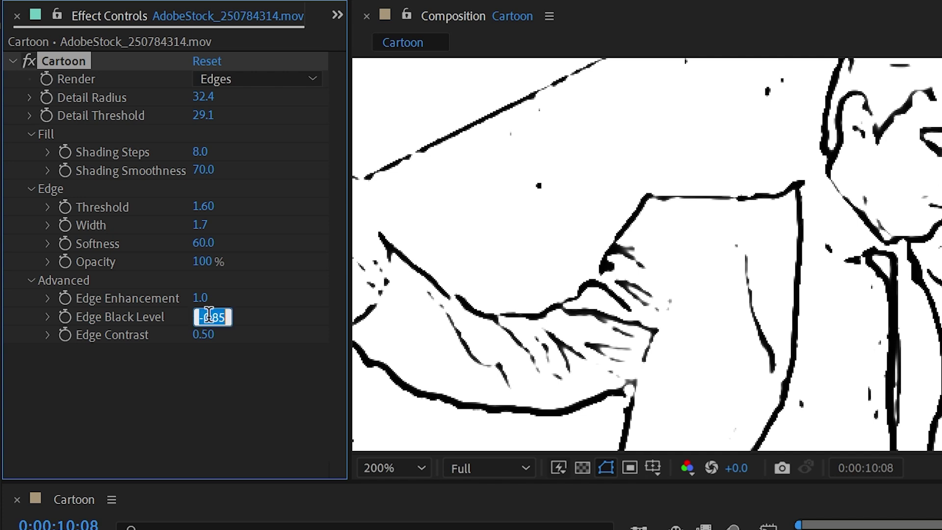
Reset Cartoon Edge Black Level to 0.0 and bring Edge Contrast from 1.12 down to 0.62.
text(0)
key(Return)
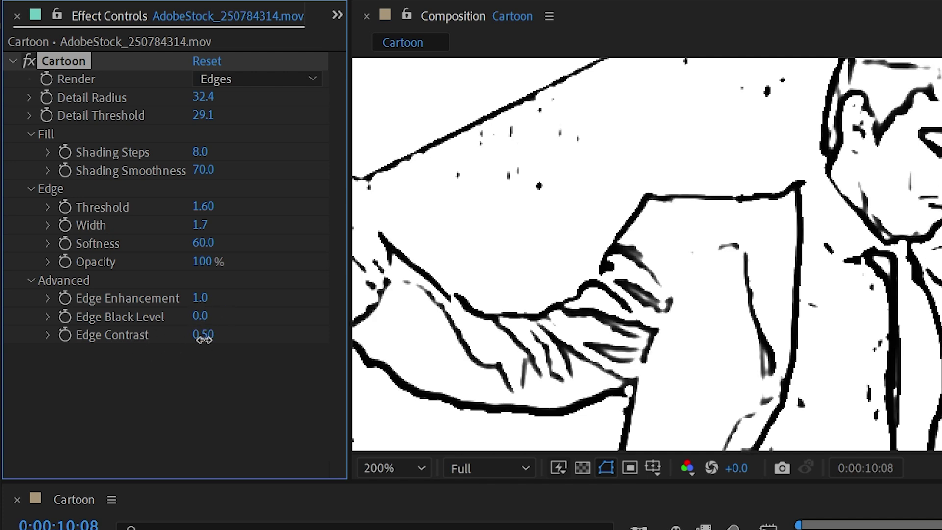
drag(202, 336, 268, 342)
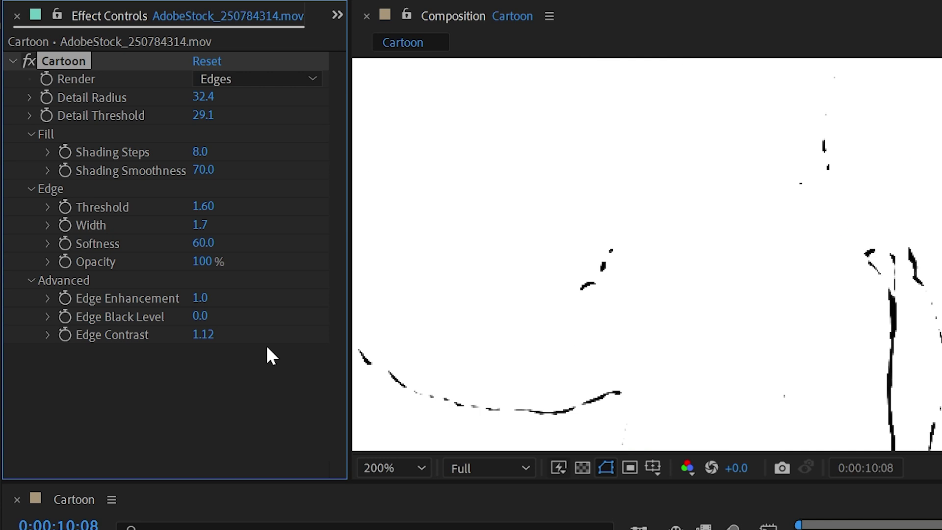
mouse_move(203, 334)
mouse_down()
mouse_move(136, 343)
mouse_move(252, 347)
mouse_move(212, 343)
mouse_up()
scroll(866, 314, down, 1)
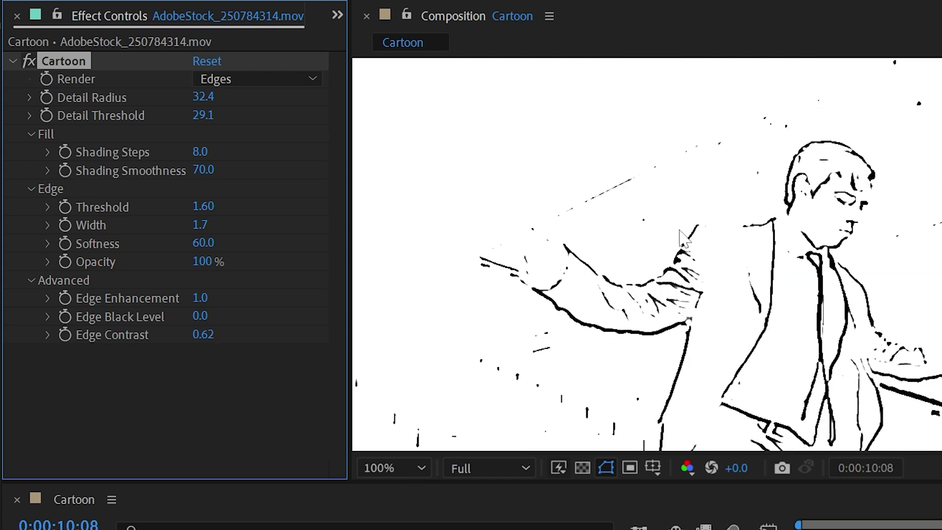
click(255, 79)
Set Cartoon rendering to Fill & Edges, then apply Posterize Time to the footage at 12 fps.
click(252, 145)
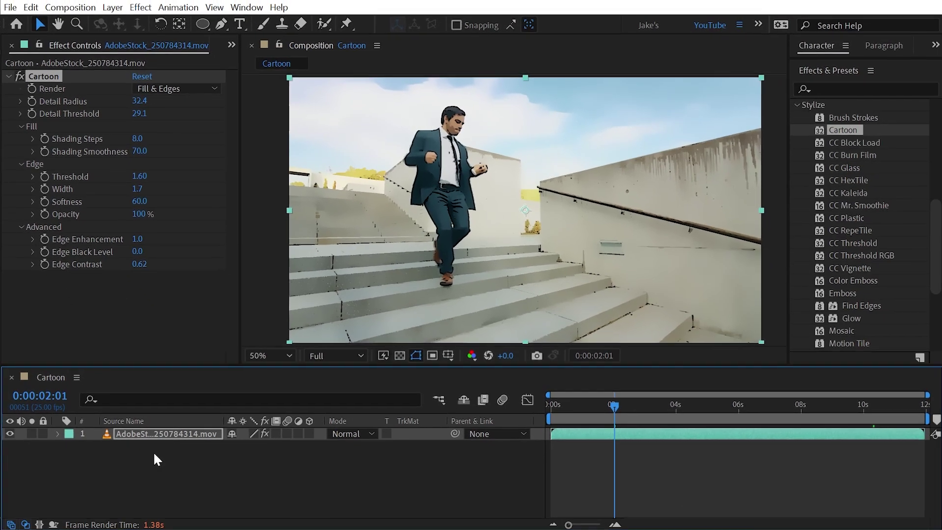
click(157, 435)
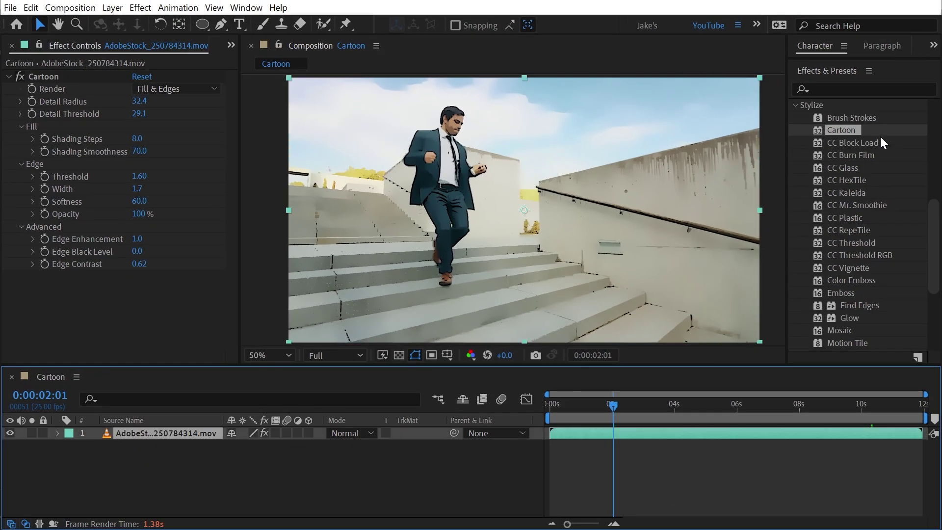
click(856, 91)
text(poster)
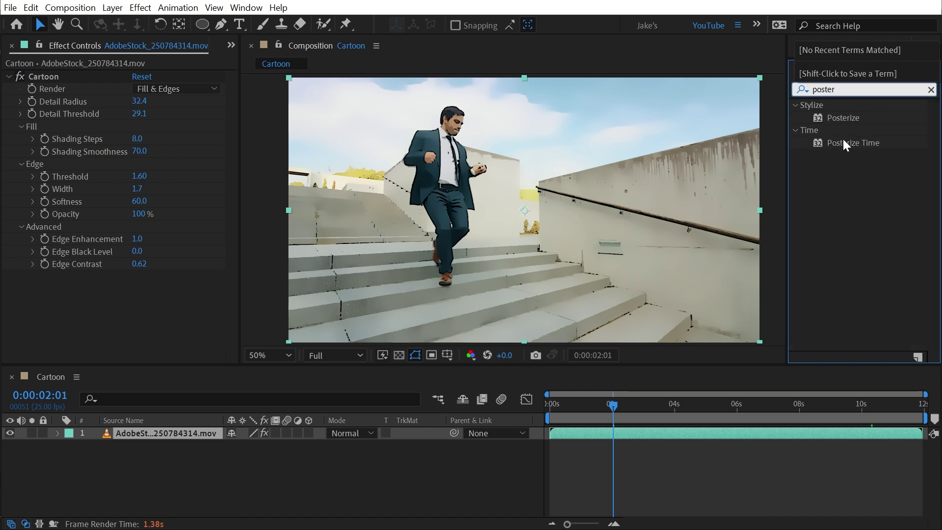
drag(845, 142, 66, 72)
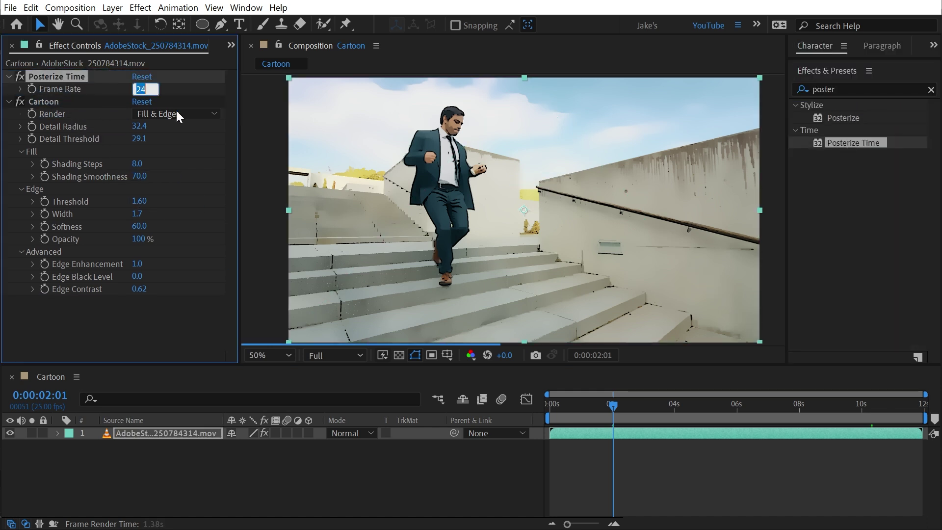
text(12)
key(Return)
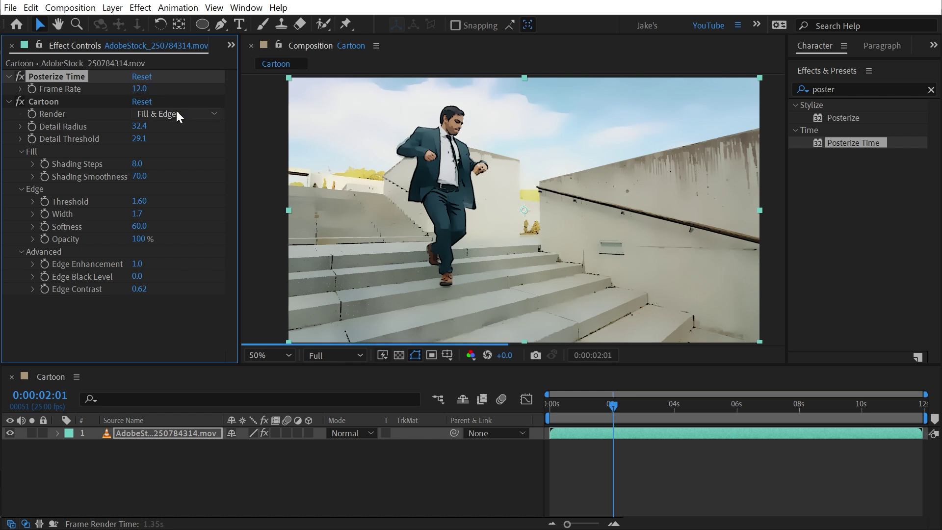
key(slash)
Add a Curves effect to the footage and bend the curve upward to brighten it.
click(931, 89)
text(cu)
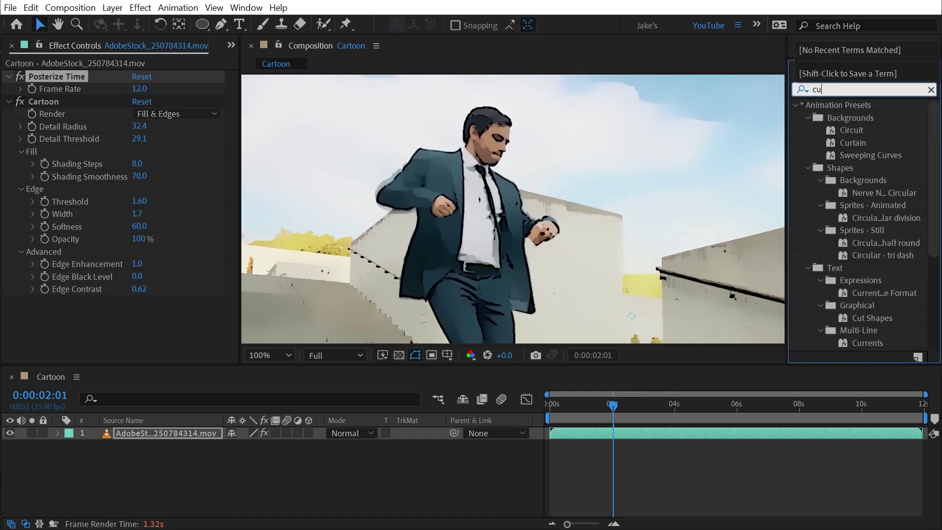
text(rves)
drag(852, 155, 98, 95)
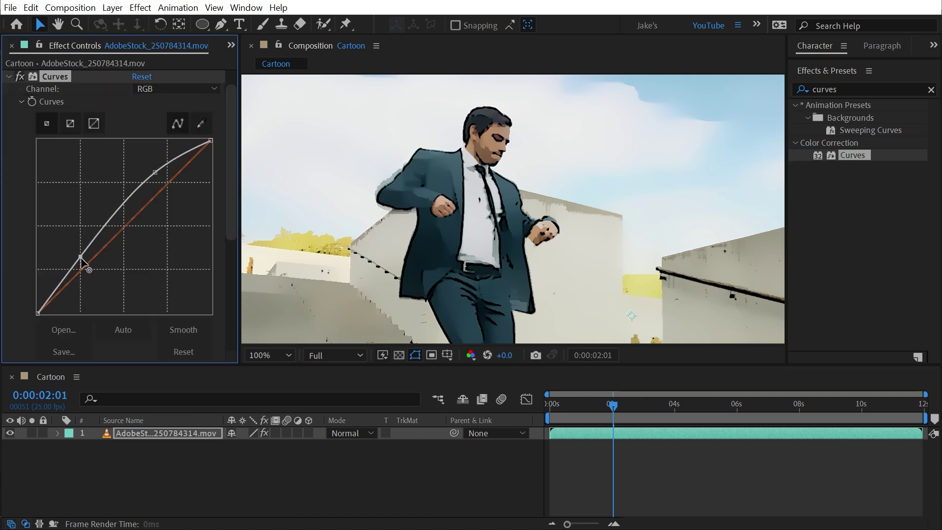
drag(93, 268, 173, 324)
Widen Cartoon edges to 3.0, try Shading Steps 4, revert to 8.0, and preview.
scroll(98, 255, down, 5)
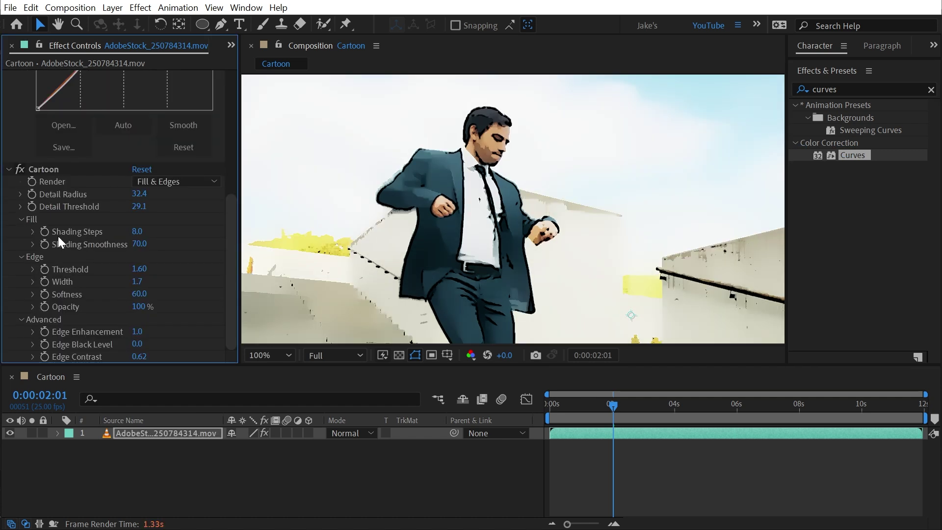
drag(139, 284, 170, 282)
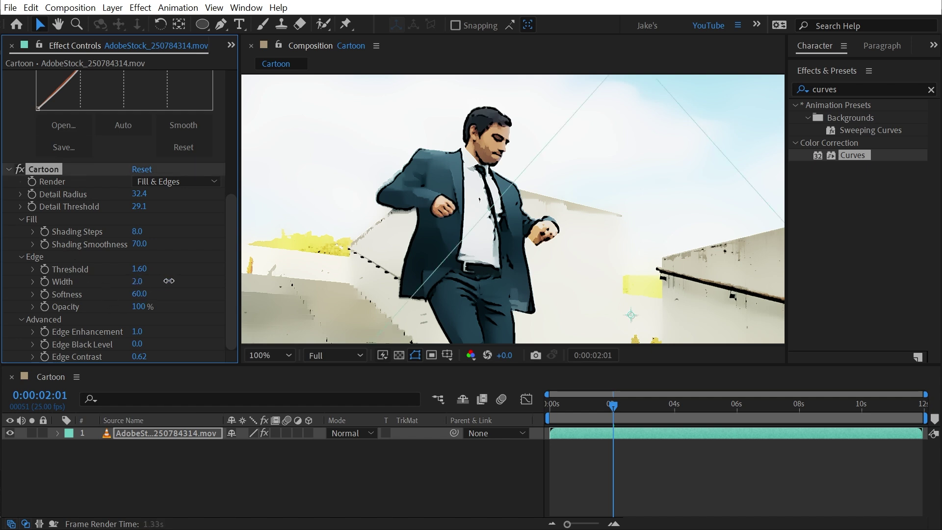
click(137, 231)
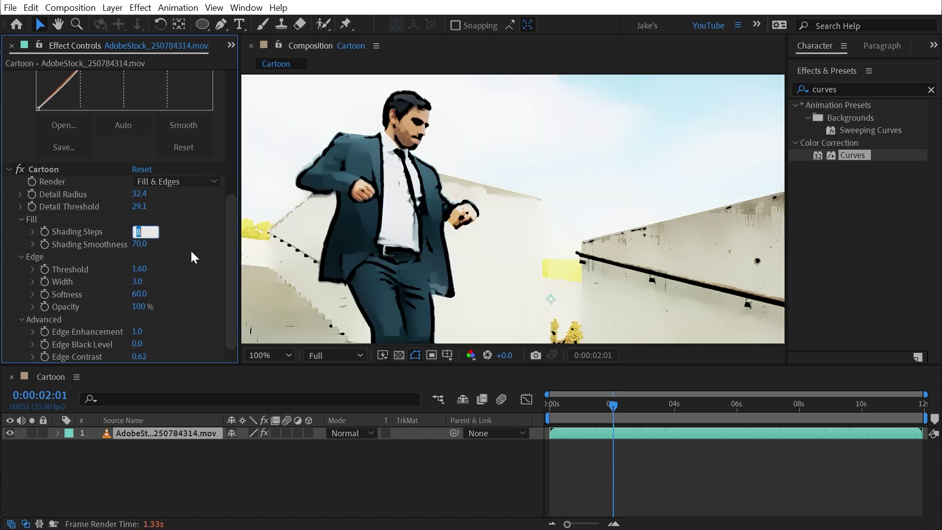
text(4)
key(Return)
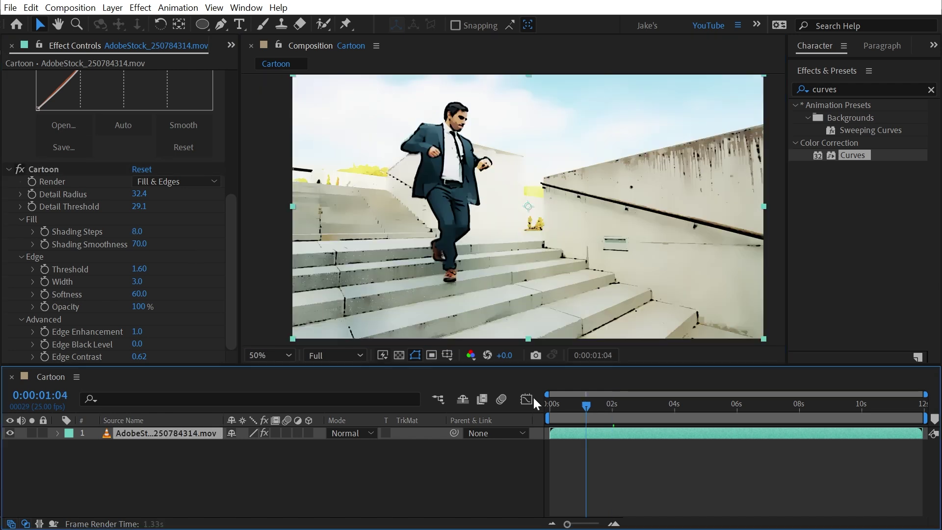
key(Home)
key(space)
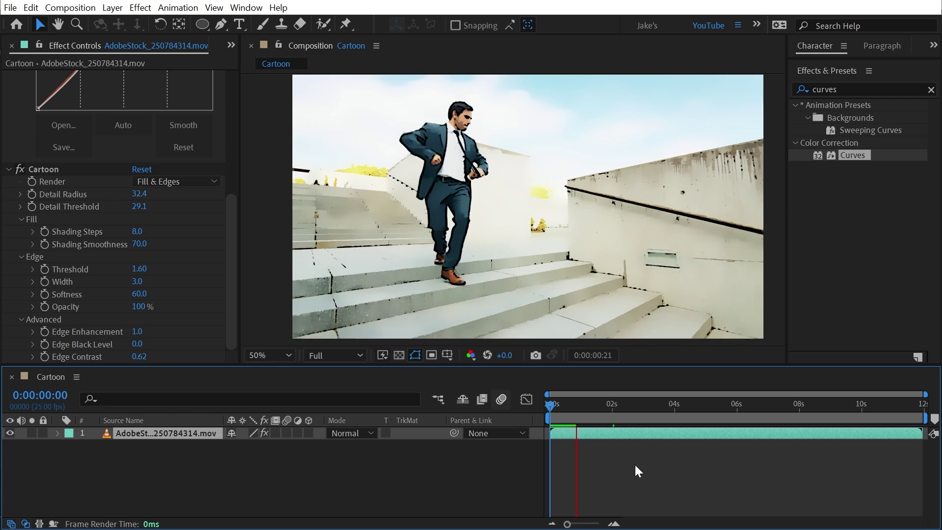
Toggle the Composition panel maximized and back during the preview, ending with it filling the window.
key(grave)
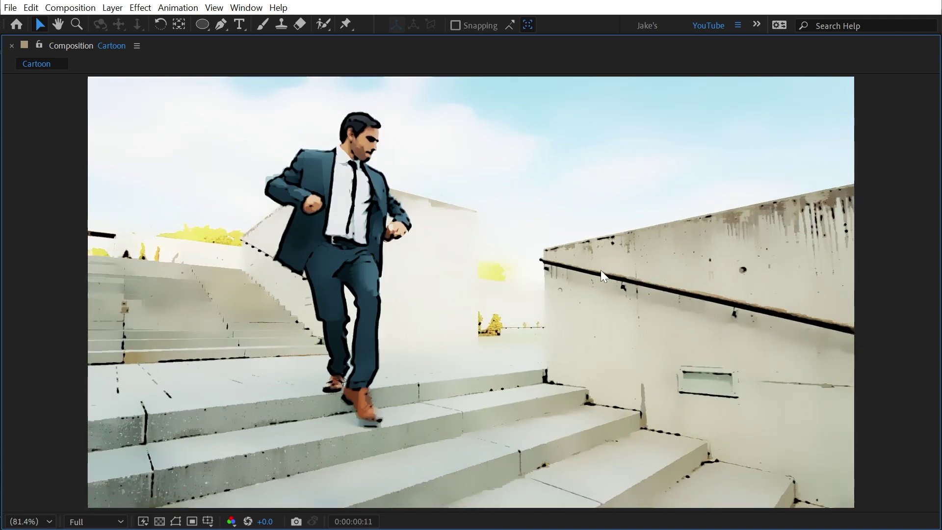
key(grave)
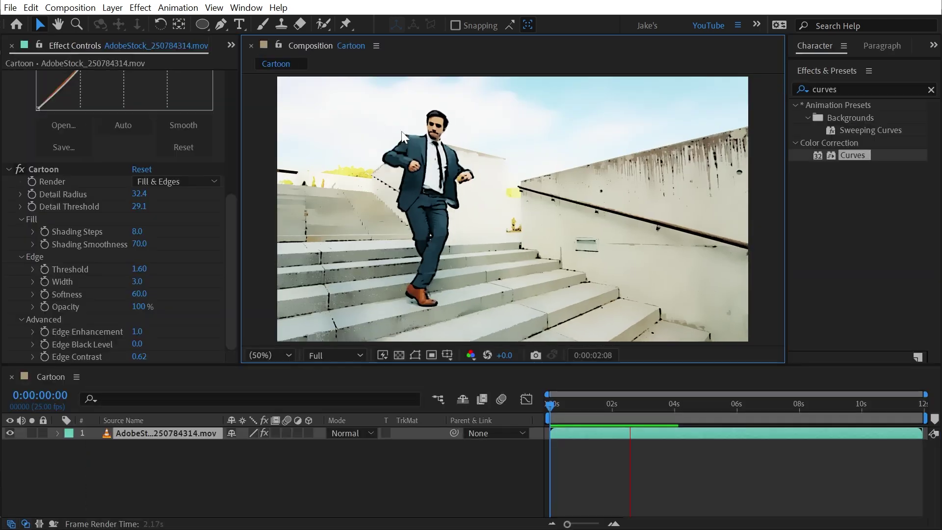
key(grave)
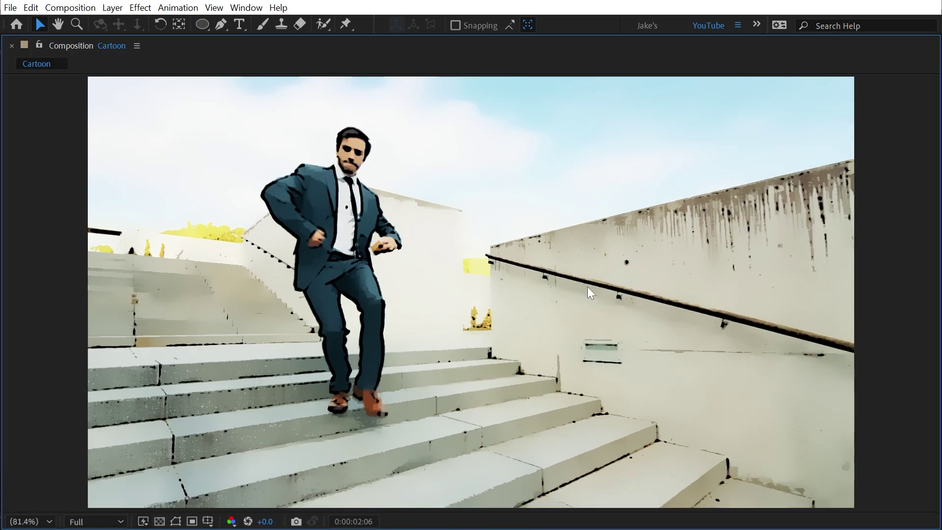
key(grave)
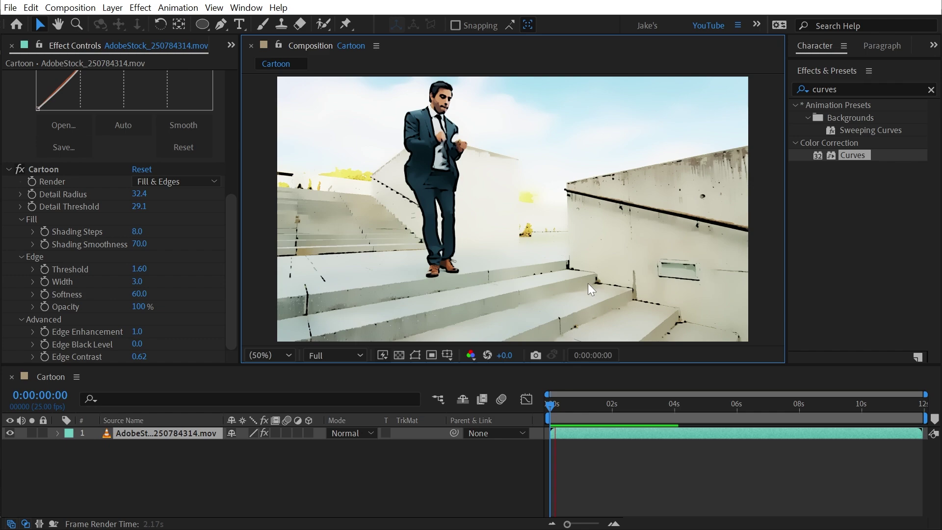
key(grave)
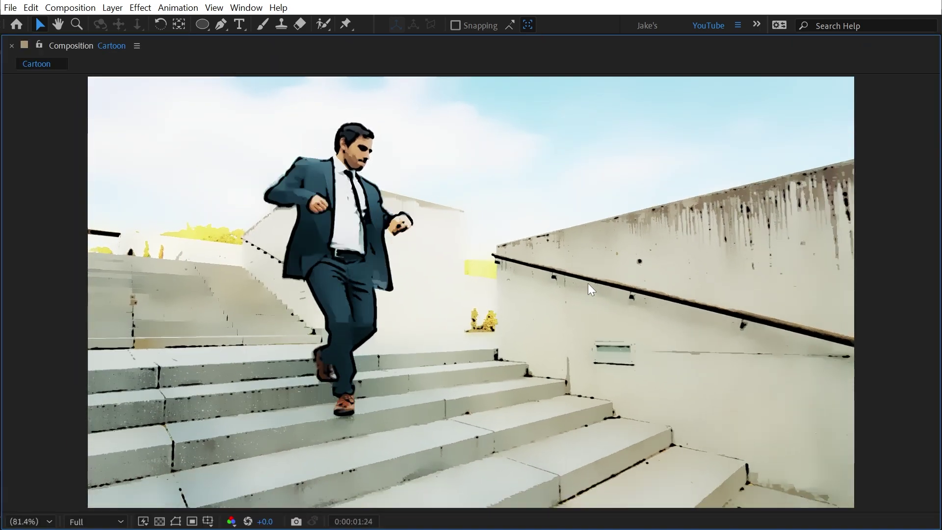